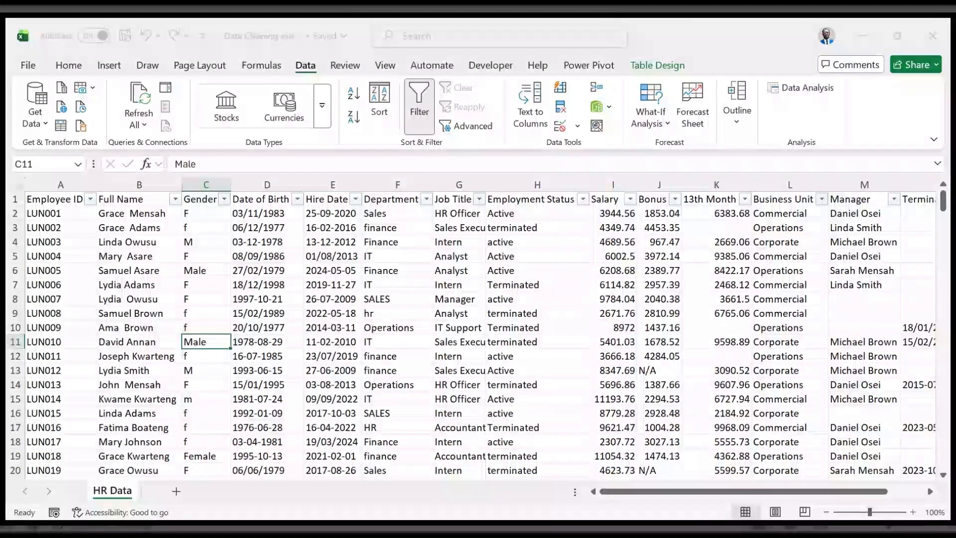
{"action": "left_click", "coordinate": [554, 381]}
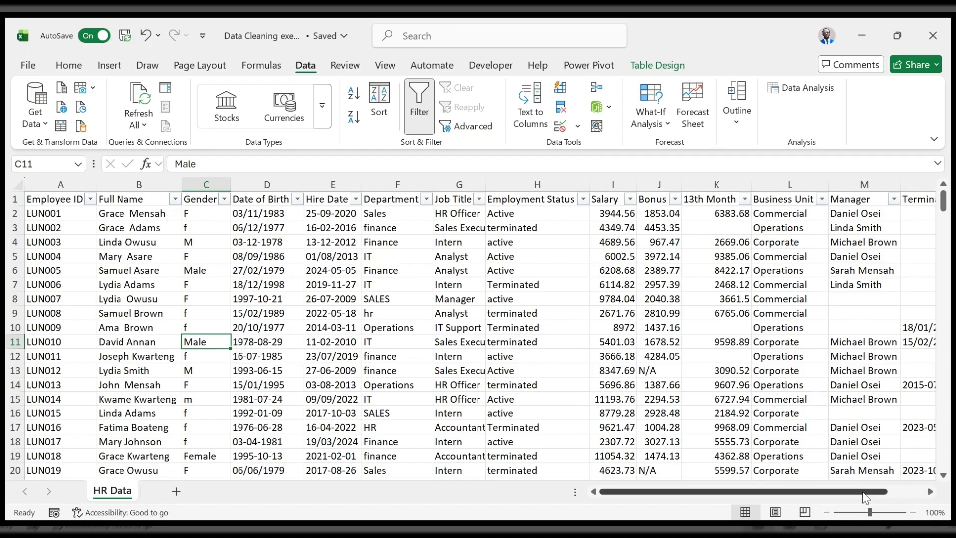
{"action": "left_click_drag", "start_coordinate": [866, 493], "coordinate": [897, 491]}
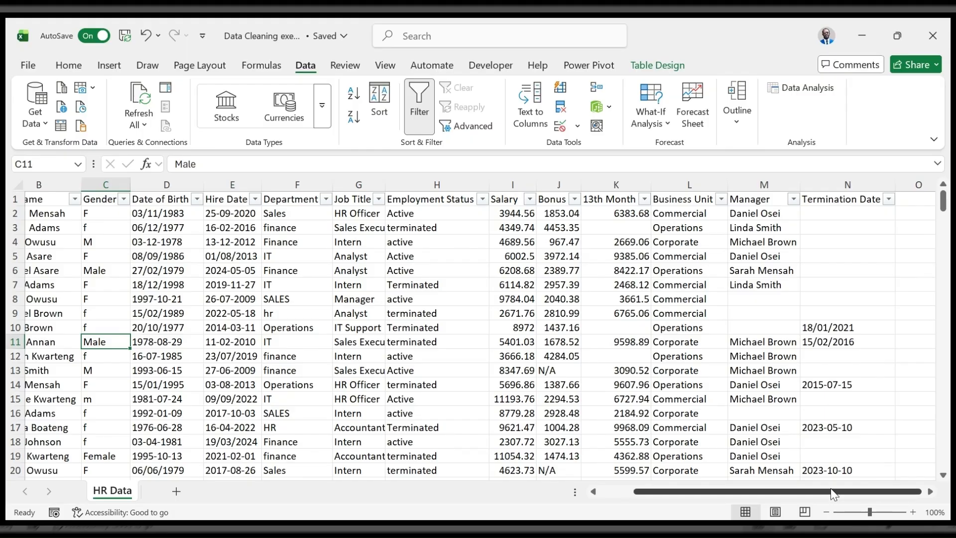
{"action": "left_click_drag", "start_coordinate": [831, 491], "coordinate": [796, 490]}
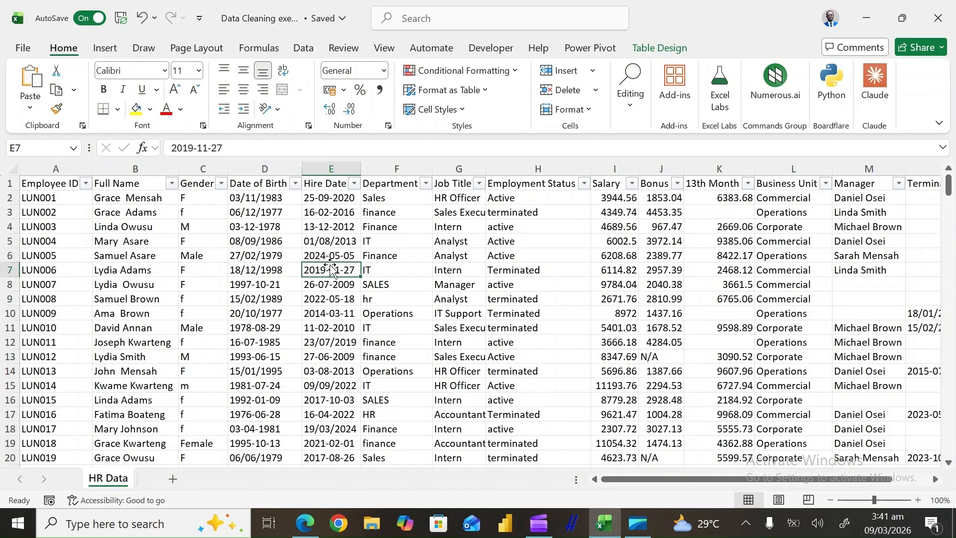
Load the HR Data sheet's table into the Power Query Editor using From Table/Range
{"action": "left_click", "coordinate": [381, 267]}
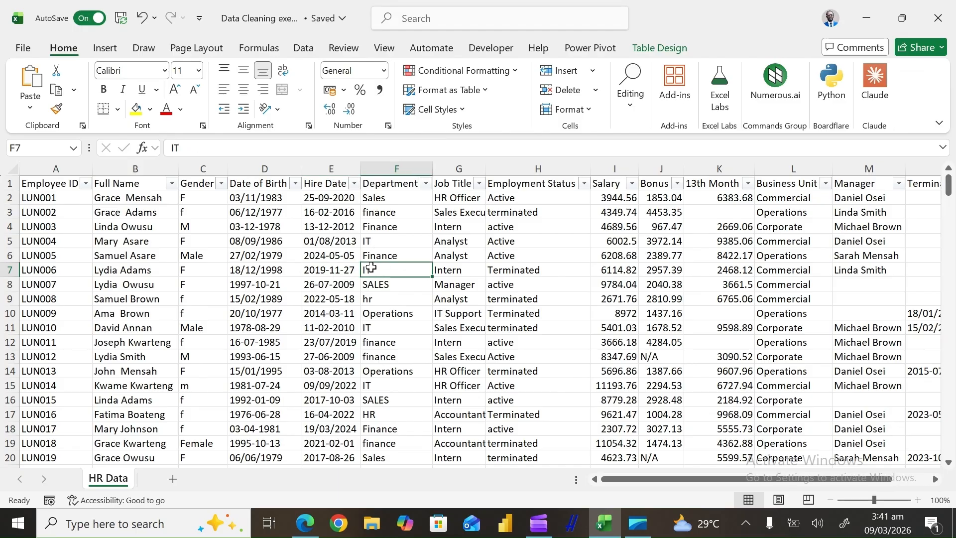
{"action": "left_click", "coordinate": [302, 50]}
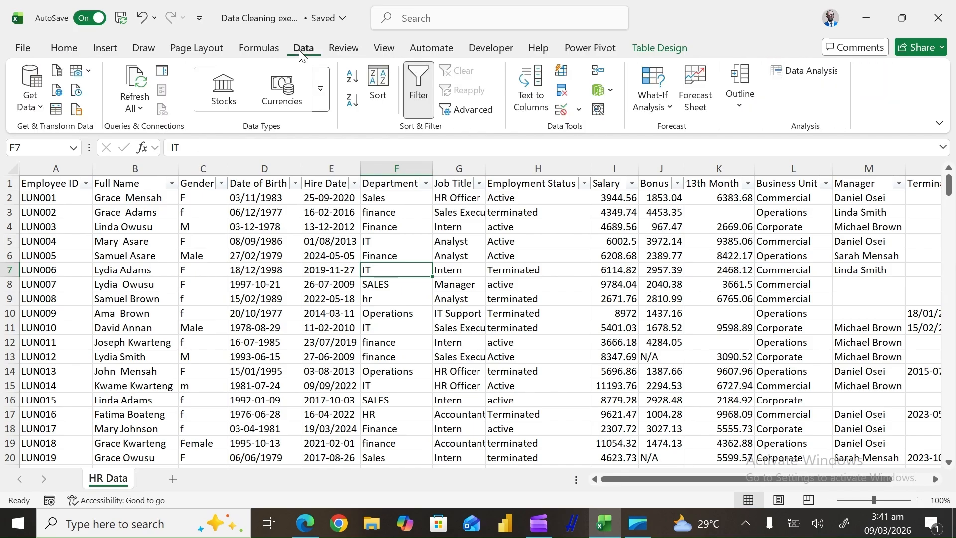
{"action": "left_click", "coordinate": [40, 111]}
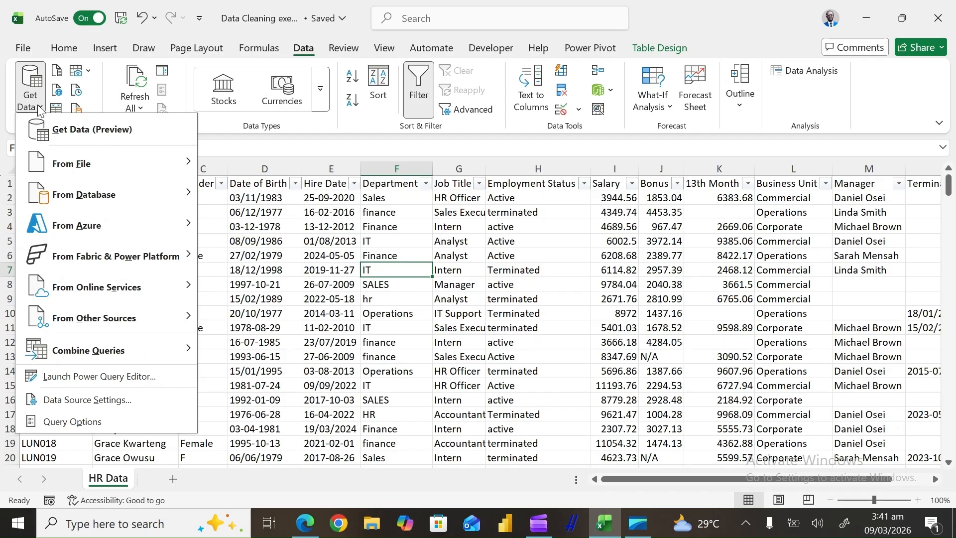
{"action": "mouse_move", "coordinate": [144, 330]}
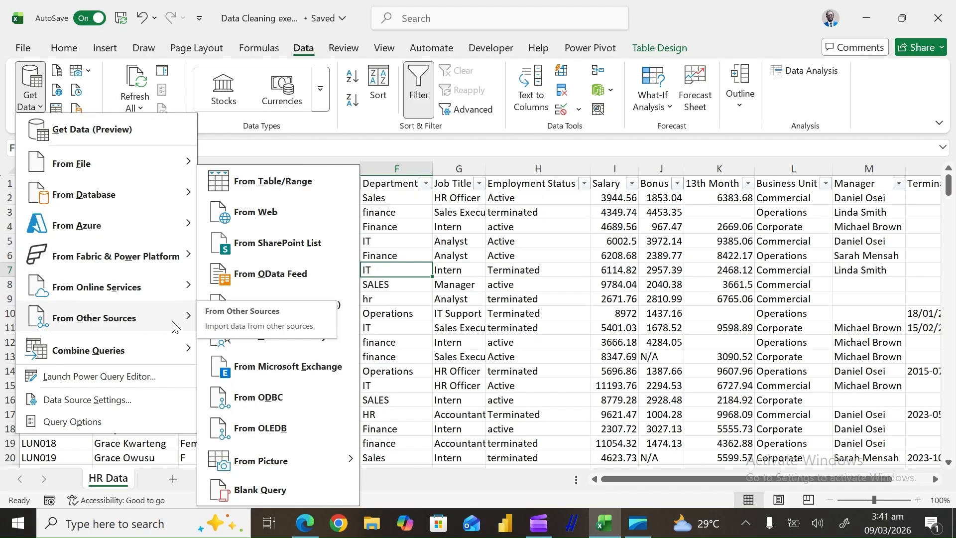
{"action": "left_click", "coordinate": [295, 186]}
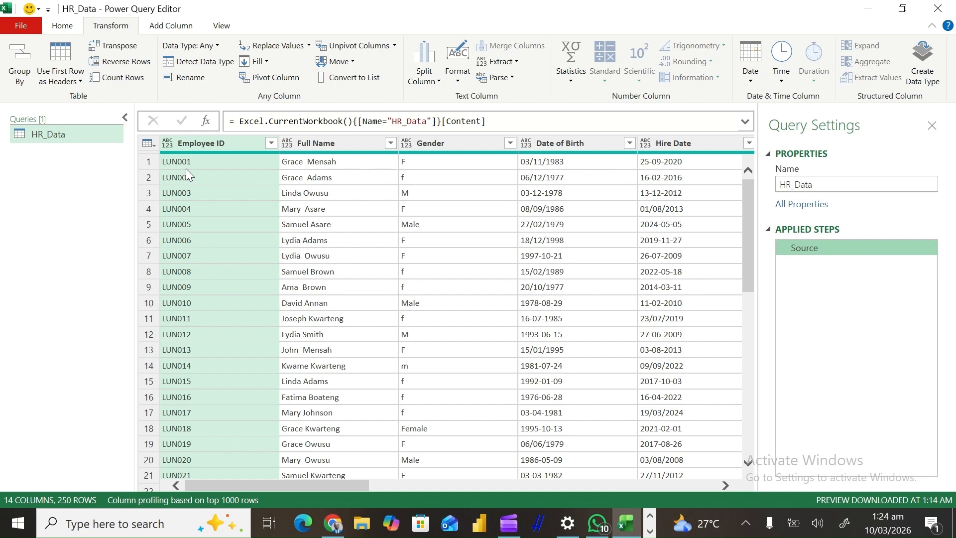
Change the data type of the Full Name and Gender columns to Text
{"action": "left_click", "coordinate": [335, 145]}
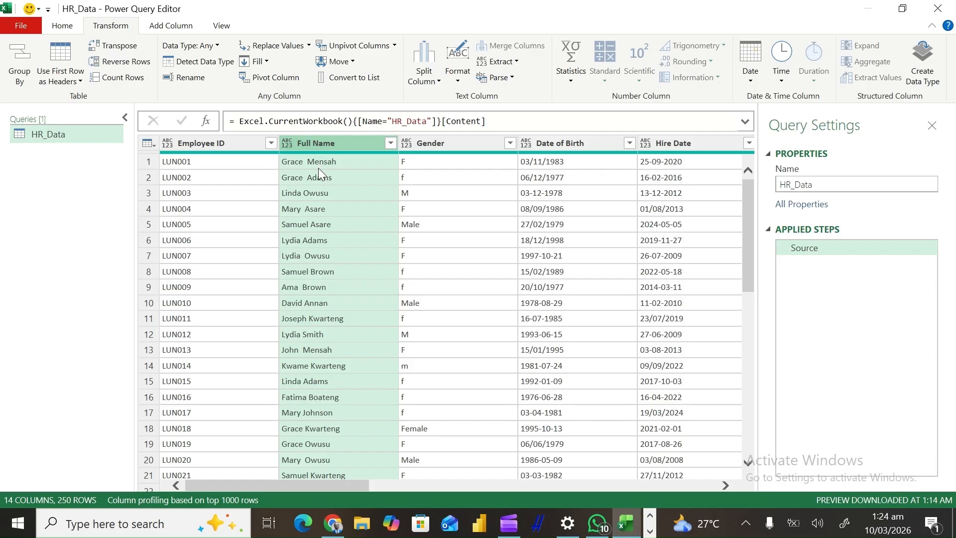
{"action": "left_click", "coordinate": [286, 143]}
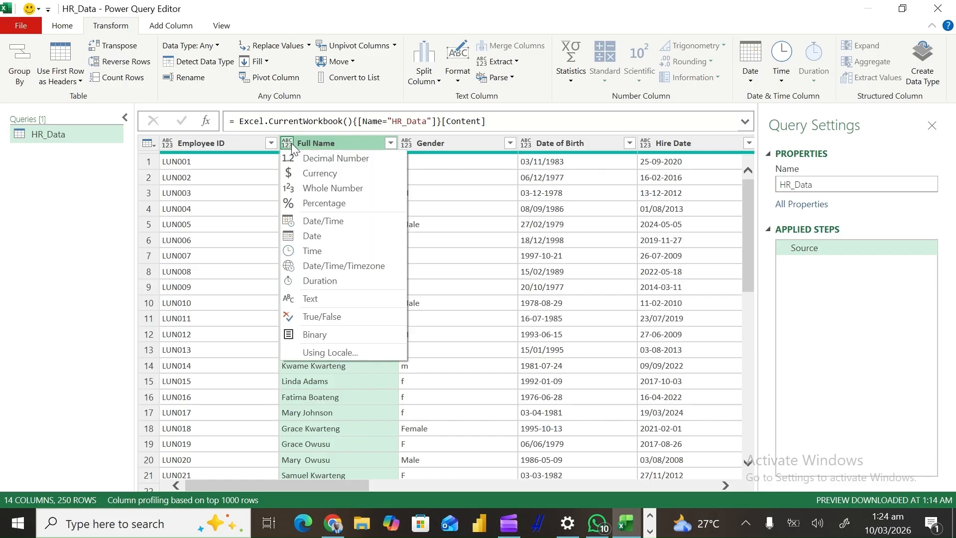
{"action": "left_click", "coordinate": [328, 298]}
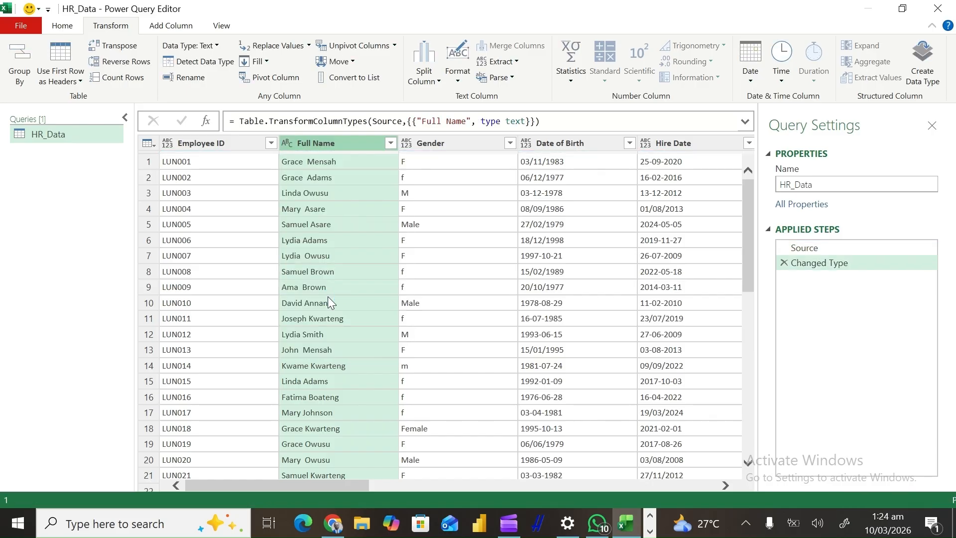
{"action": "left_click", "coordinate": [432, 145]}
{"action": "left_click", "coordinate": [407, 145]}
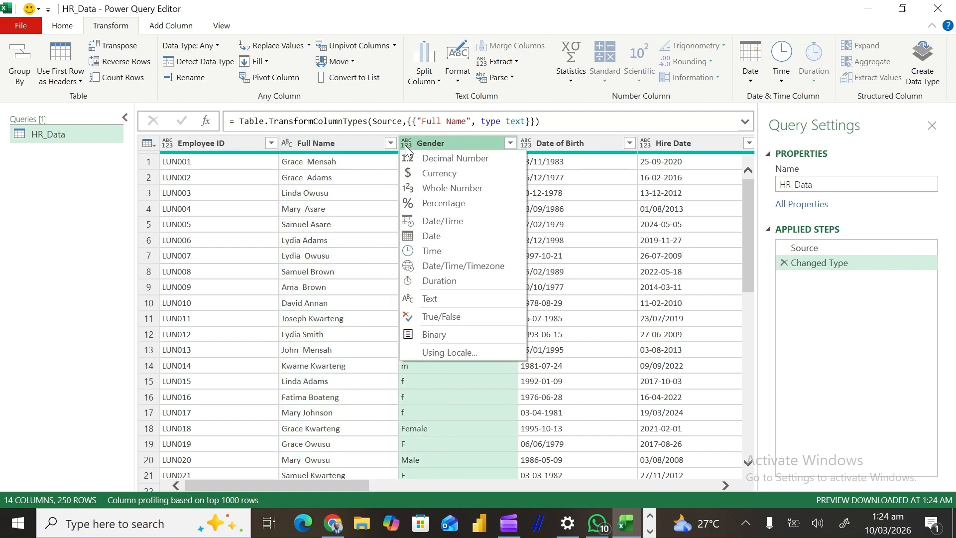
{"action": "left_click", "coordinate": [432, 299]}
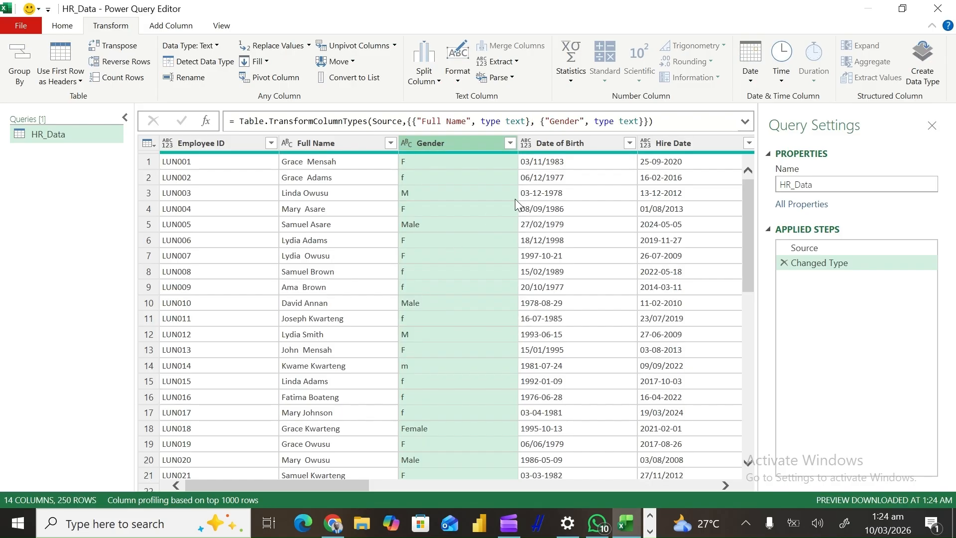
Change the data type of the Date of Birth and Hire Date columns to Date
{"action": "left_click", "coordinate": [552, 144]}
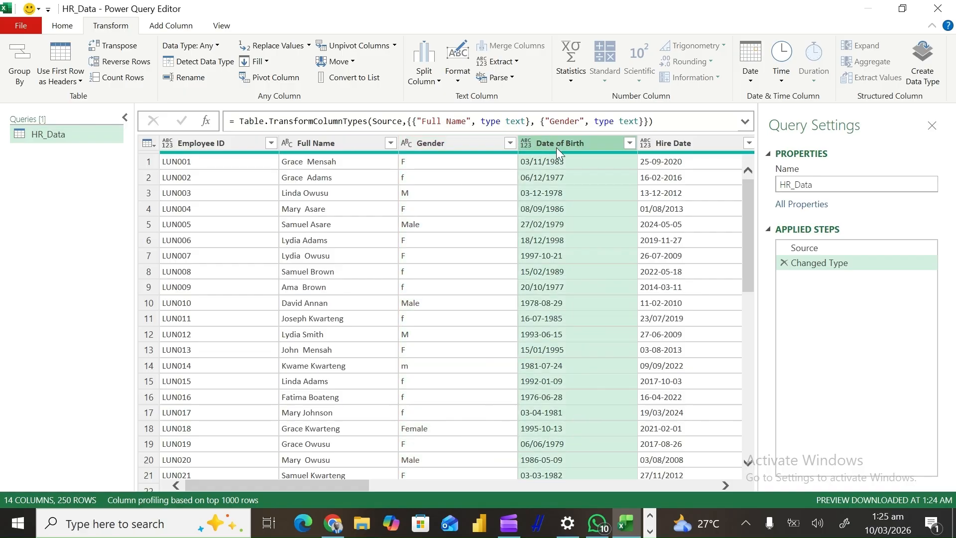
{"action": "left_click", "coordinate": [526, 146]}
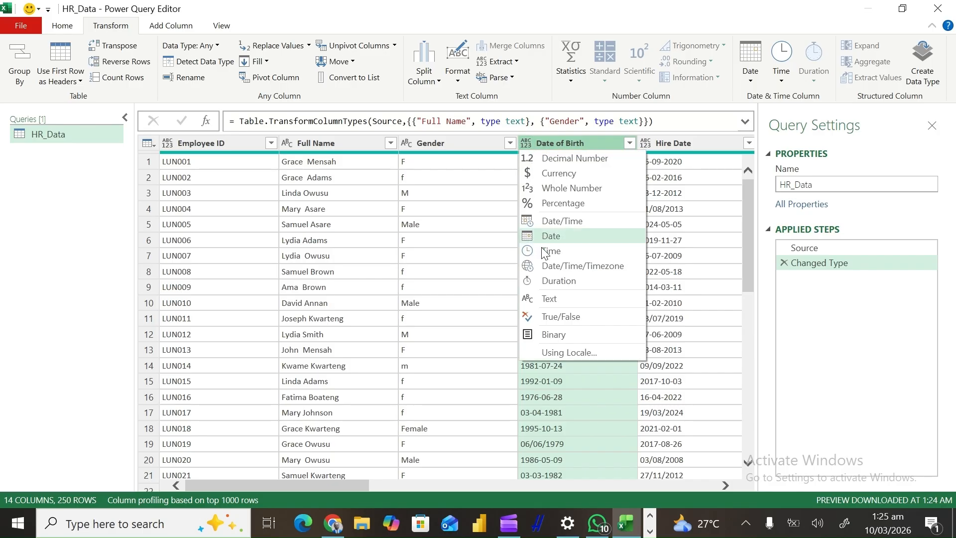
{"action": "left_click", "coordinate": [552, 237]}
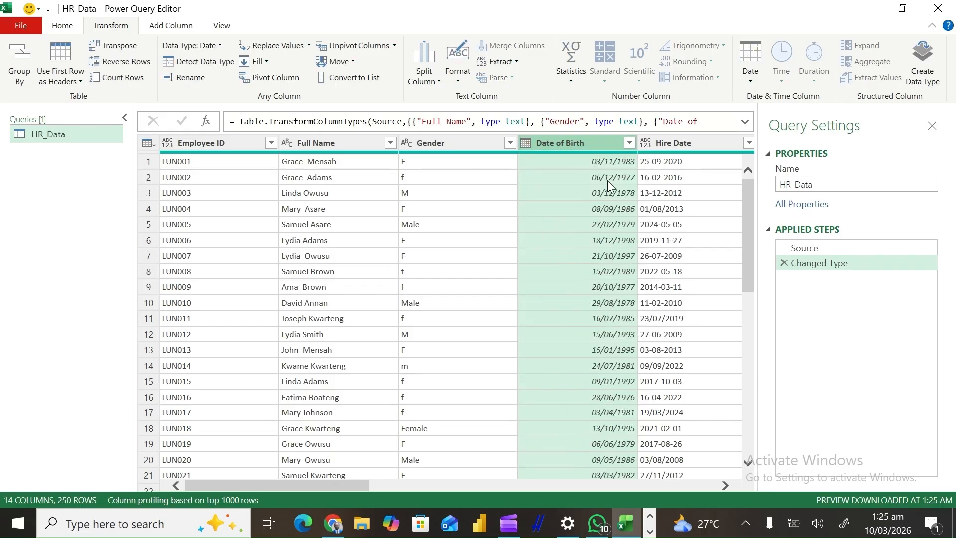
{"action": "left_click", "coordinate": [681, 143]}
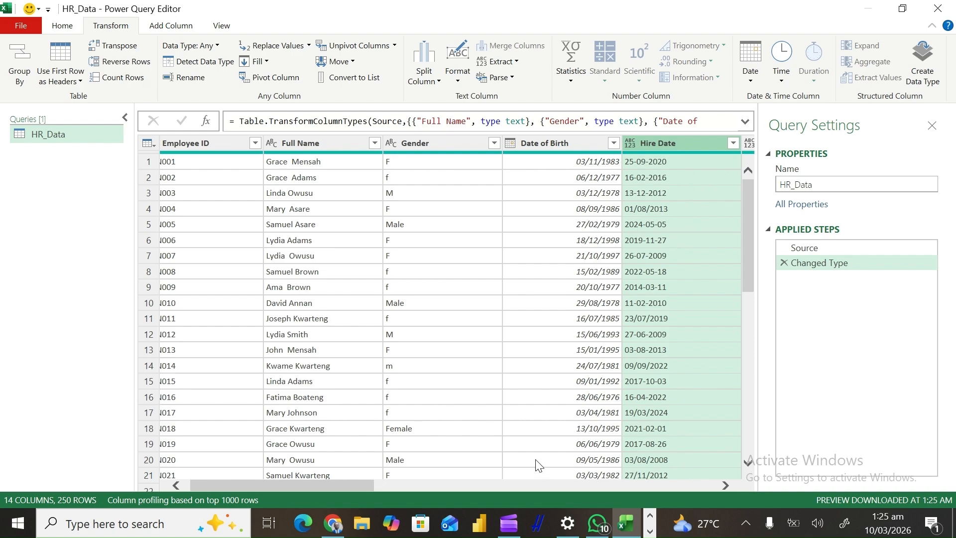
{"action": "left_click", "coordinate": [629, 143]}
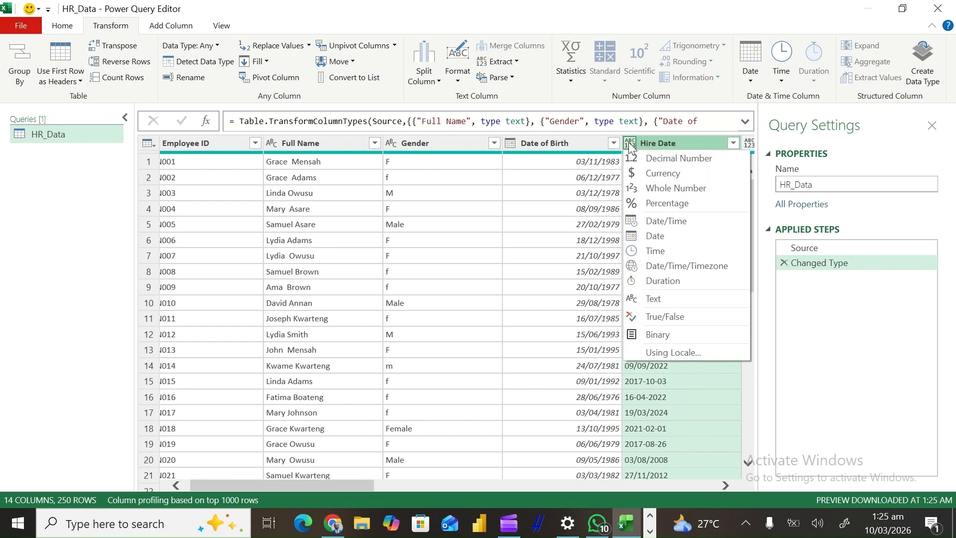
{"action": "left_click", "coordinate": [662, 242]}
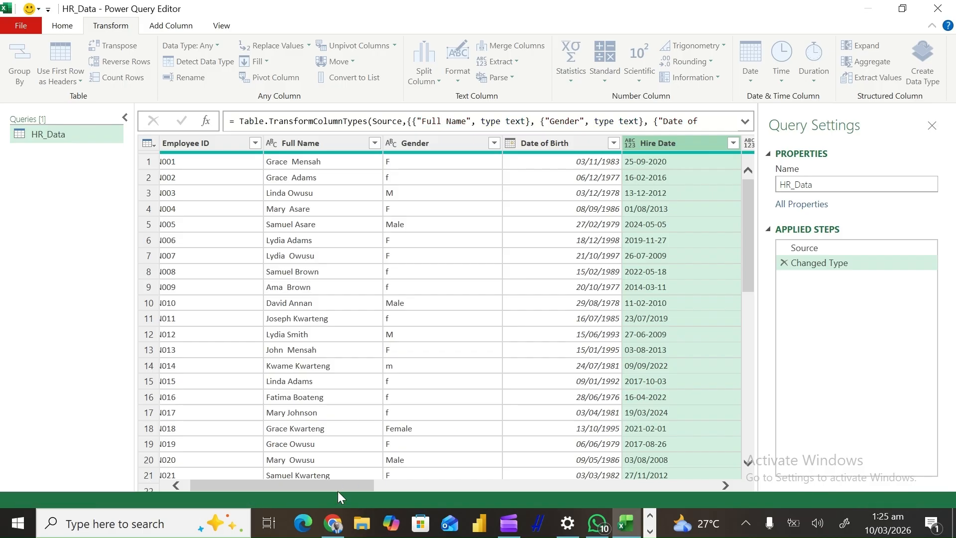
Change the data type of the Department and Job Title columns to Text
{"action": "left_click_drag", "start_coordinate": [337, 491], "coordinate": [443, 490]}
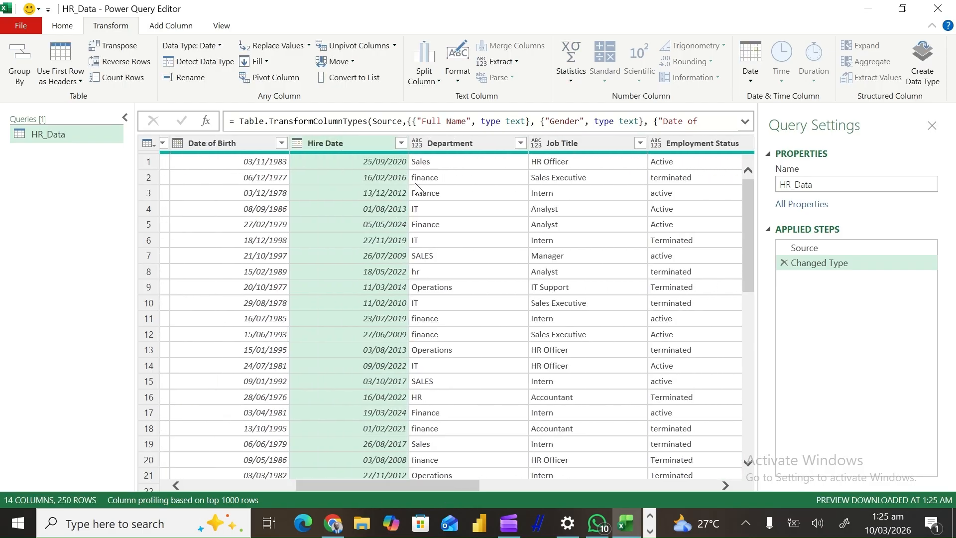
{"action": "left_click", "coordinate": [442, 143]}
{"action": "left_click", "coordinate": [417, 144]}
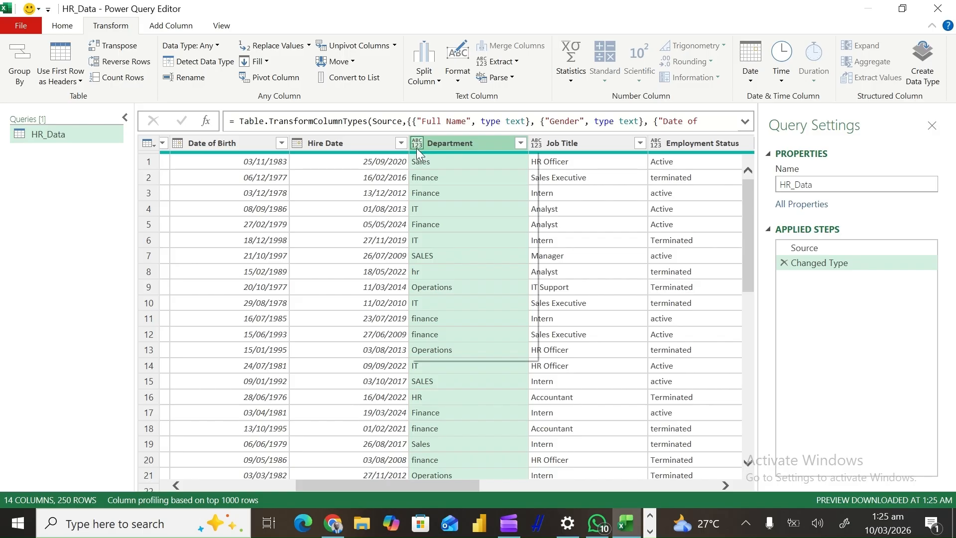
{"action": "left_click", "coordinate": [456, 297]}
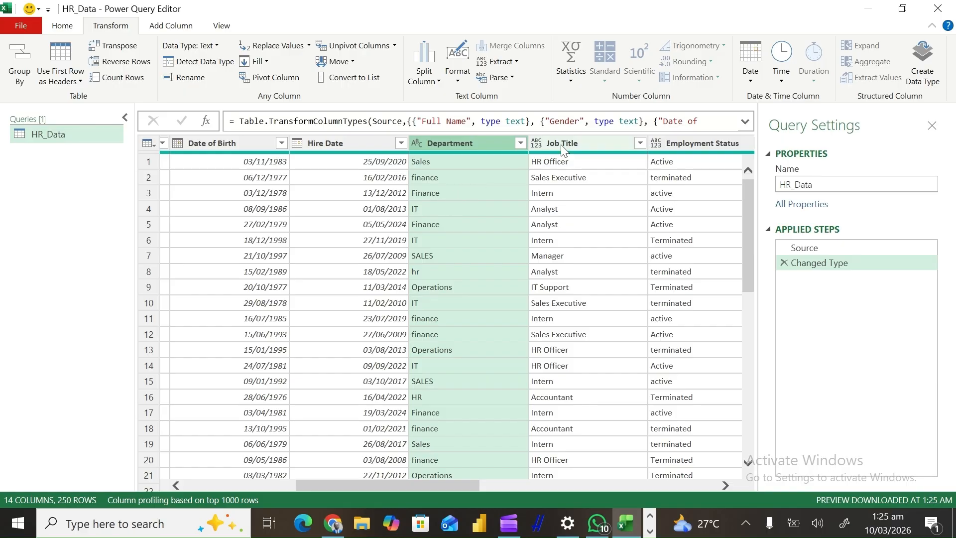
{"action": "left_click", "coordinate": [574, 142]}
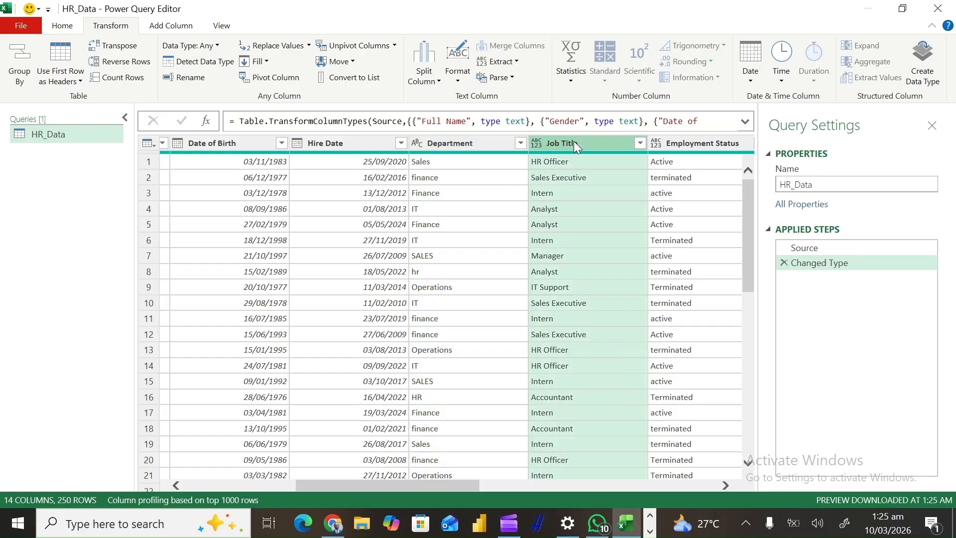
{"action": "left_click", "coordinate": [537, 144]}
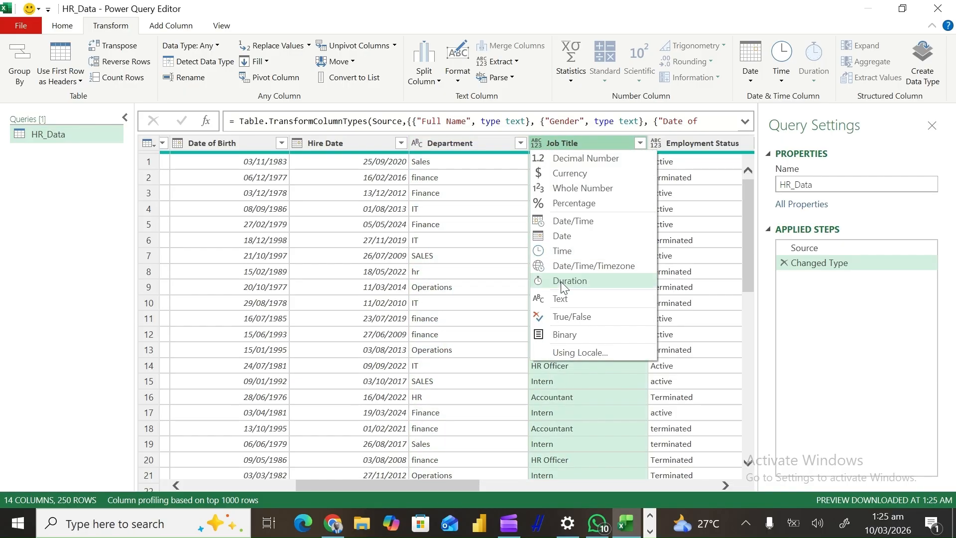
{"action": "left_click", "coordinate": [560, 298]}
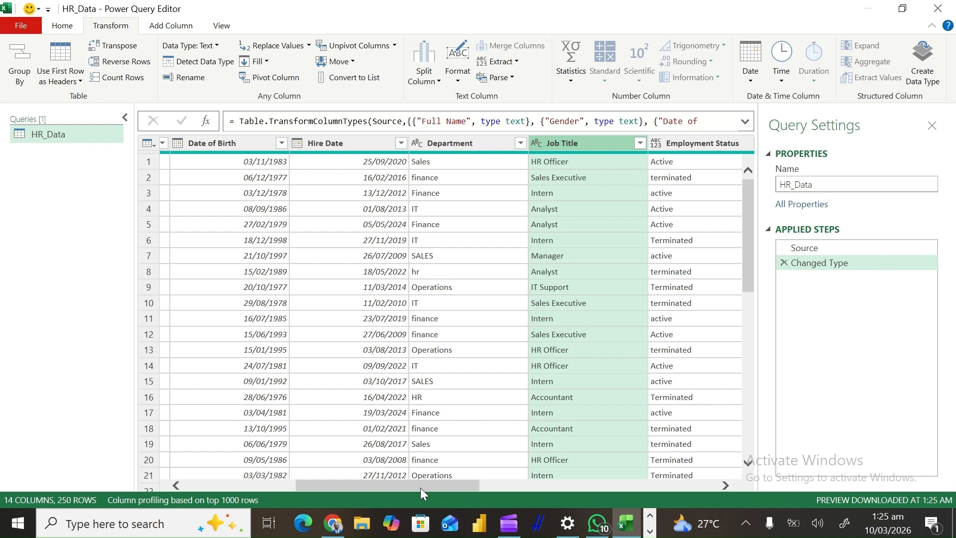
Change the data type of the Employment Status column to Text
{"action": "left_click_drag", "start_coordinate": [420, 489], "coordinate": [528, 491]}
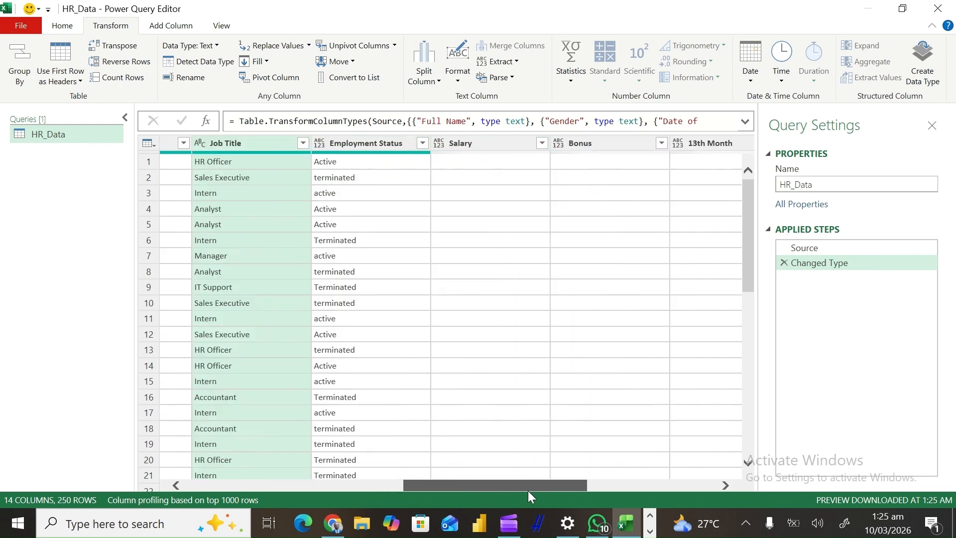
{"action": "left_click", "coordinate": [351, 147]}
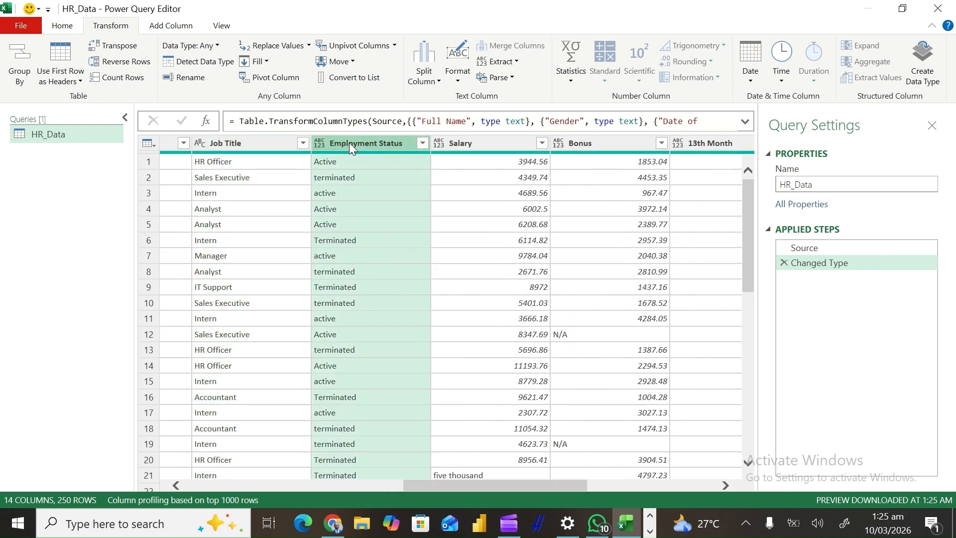
{"action": "left_click", "coordinate": [319, 143]}
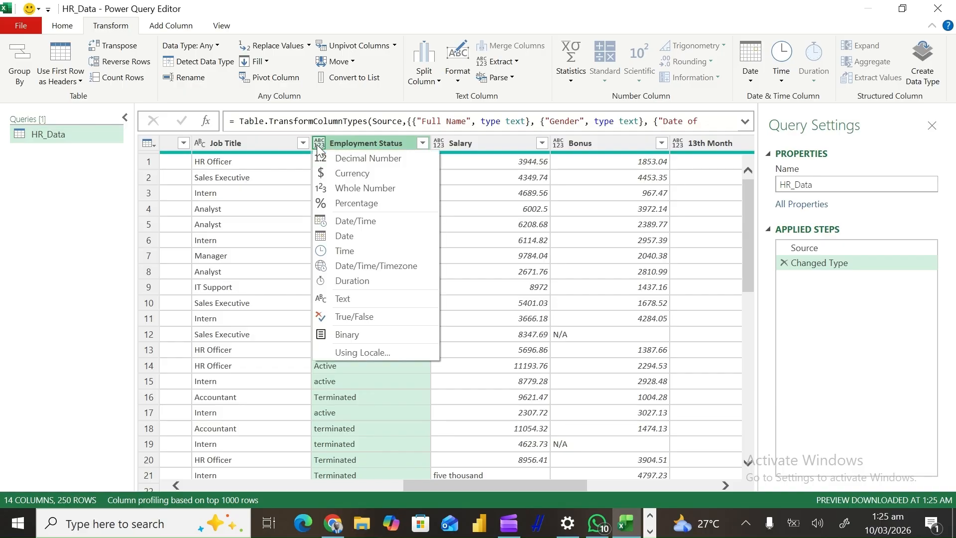
{"action": "left_click", "coordinate": [356, 299]}
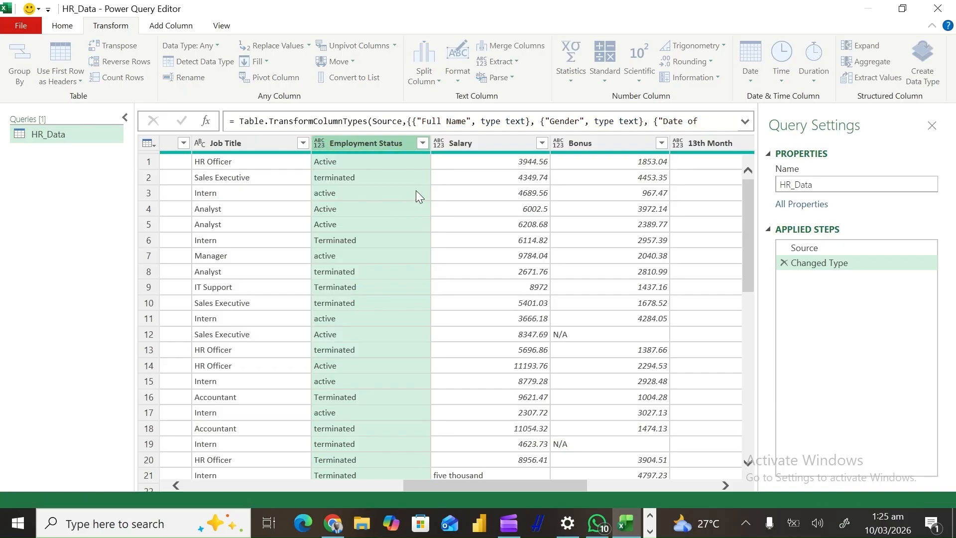
Change the data type of the Salary and Bonus columns to Decimal Number
{"action": "left_click", "coordinate": [439, 143]}
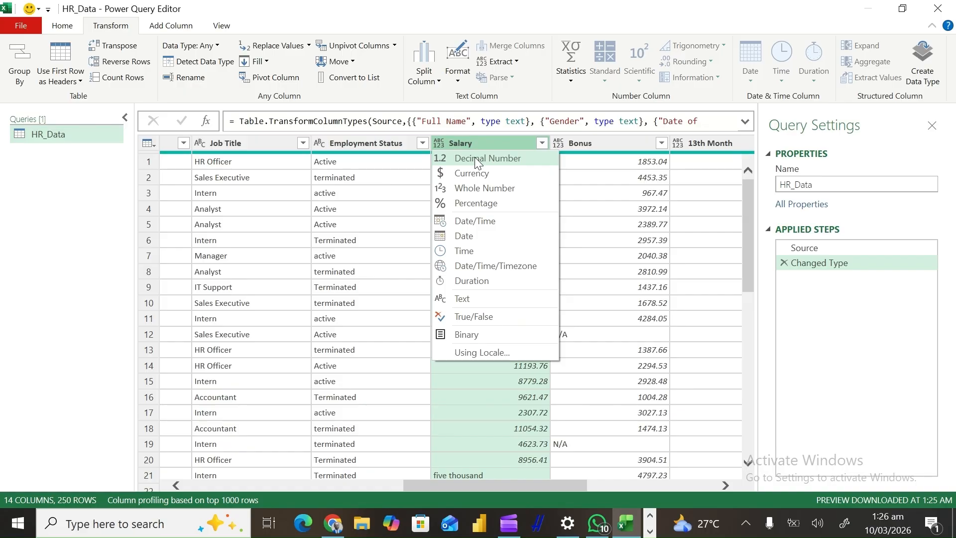
{"action": "left_click", "coordinate": [473, 158]}
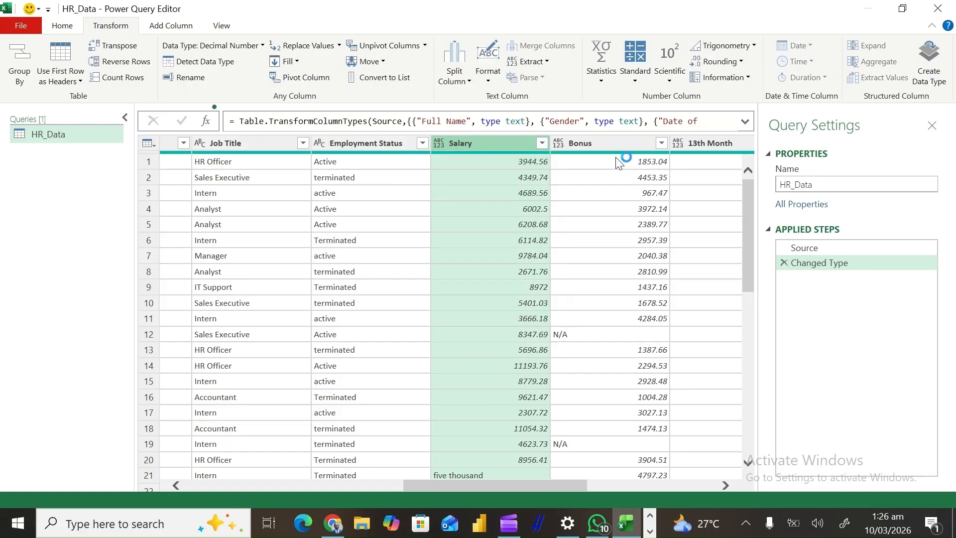
{"action": "left_click", "coordinate": [588, 145]}
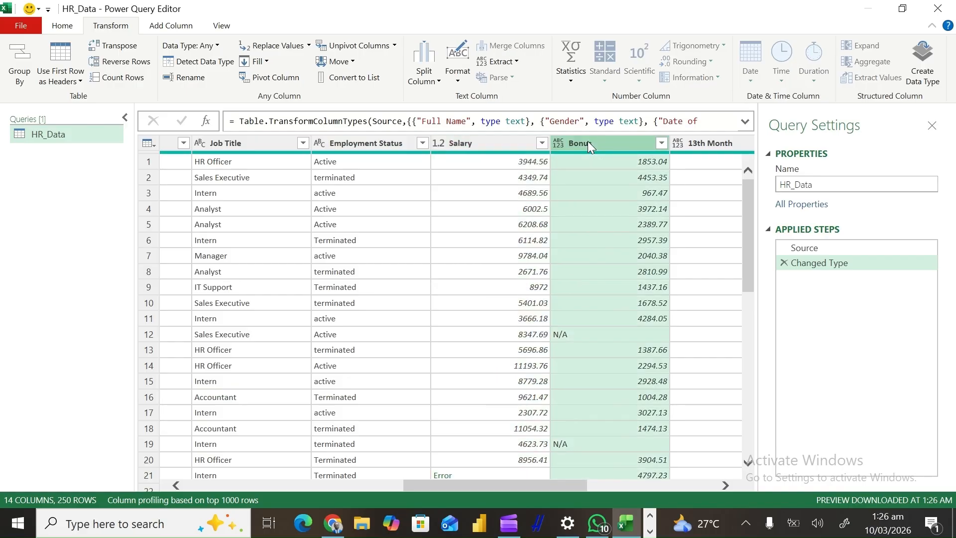
{"action": "left_click", "coordinate": [556, 143]}
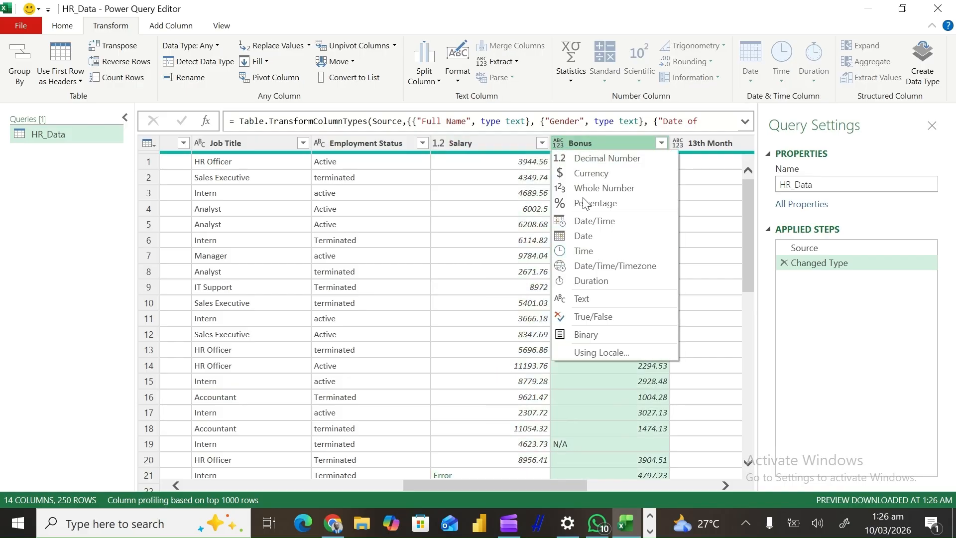
{"action": "left_click", "coordinate": [592, 158]}
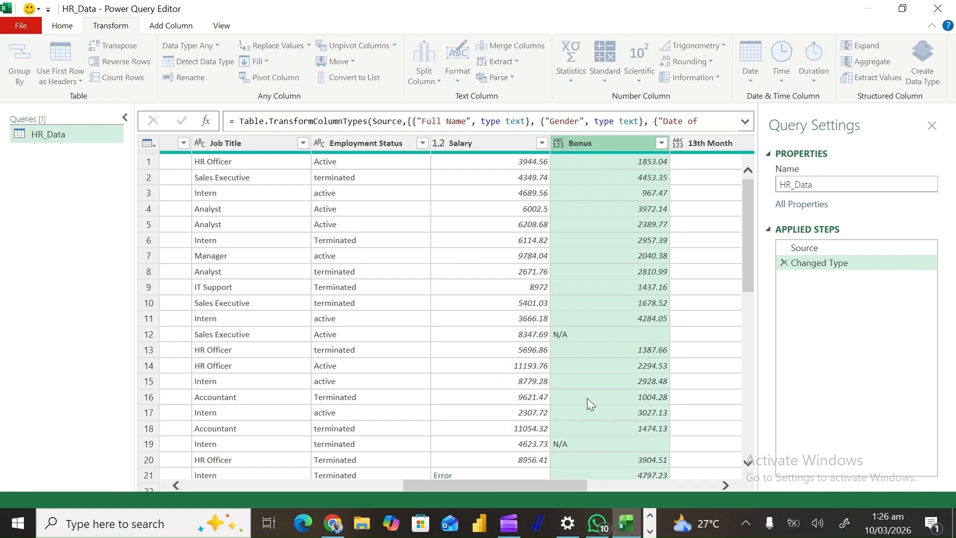
{"action": "left_click_drag", "start_coordinate": [550, 488], "coordinate": [644, 476]}
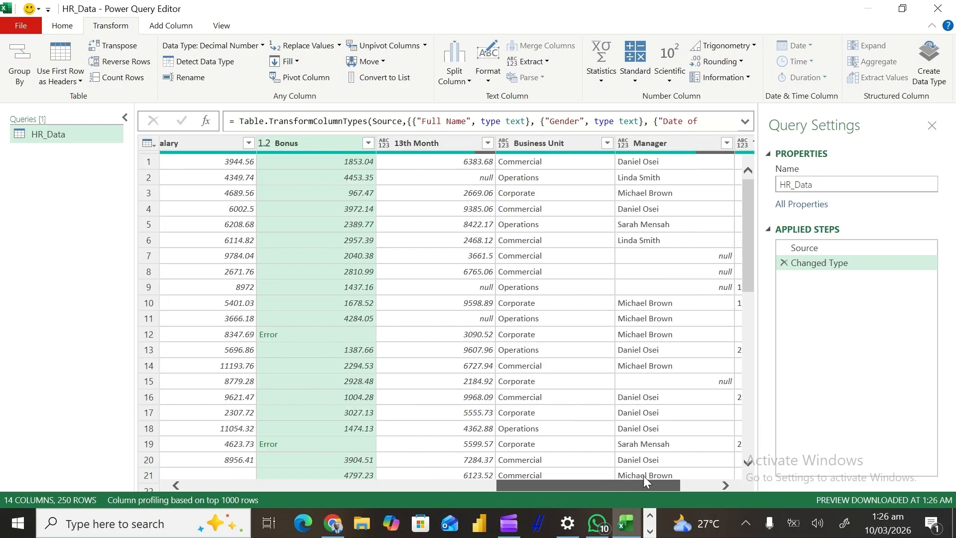
Change the data type of the 13th Month column to Decimal Number
{"action": "left_click", "coordinate": [396, 144]}
{"action": "left_click_drag", "start_coordinate": [380, 146], "coordinate": [383, 146]}
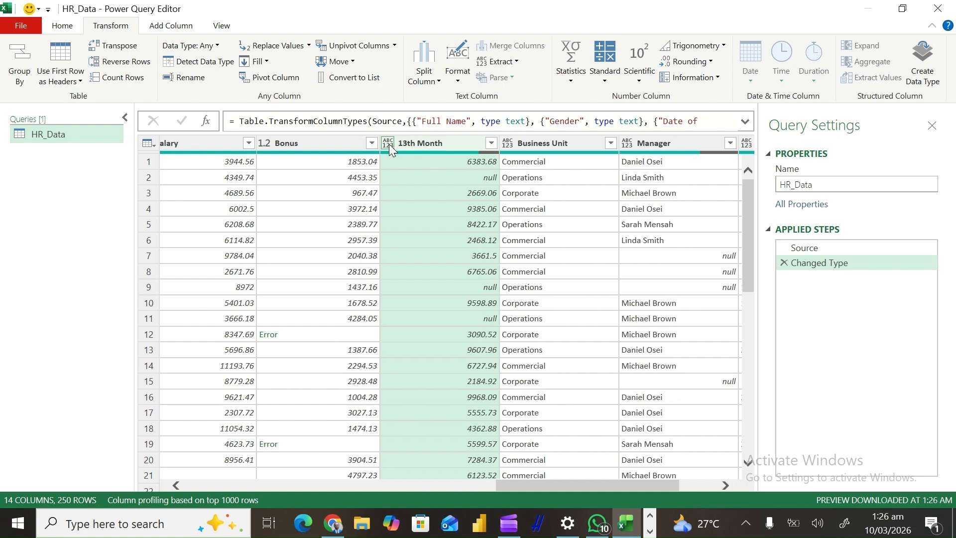
{"action": "left_click", "coordinate": [389, 144]}
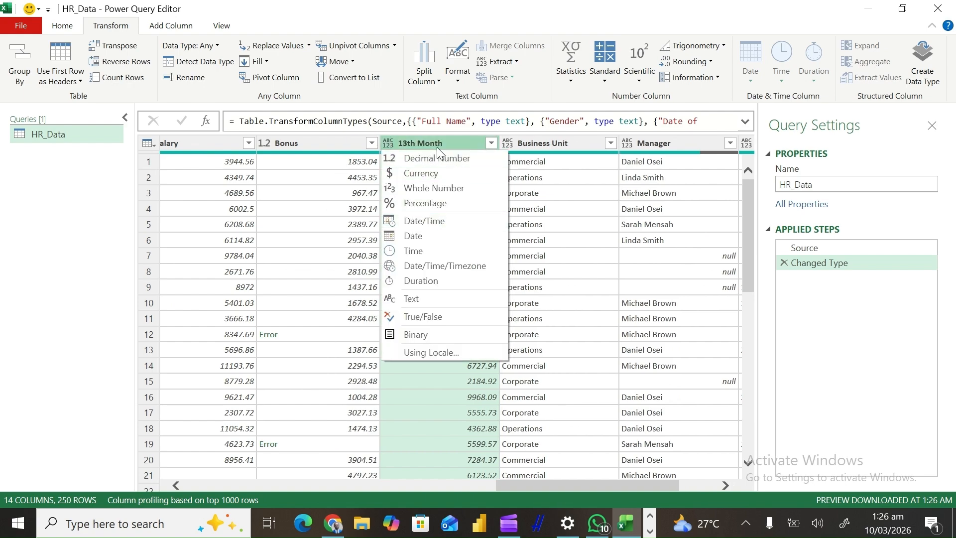
{"action": "left_click", "coordinate": [434, 161]}
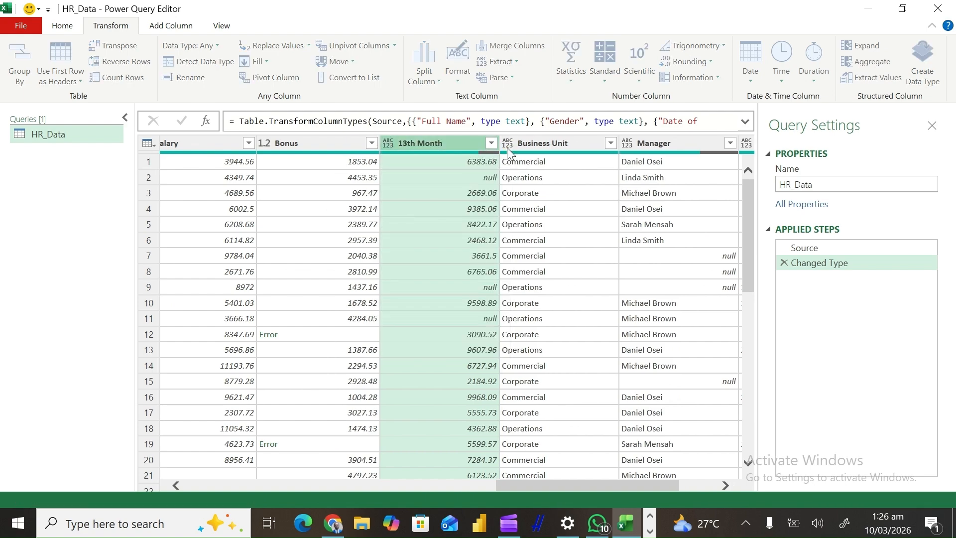
Change the data type of the Business Unit and Manager columns to Text
{"action": "left_click", "coordinate": [507, 145]}
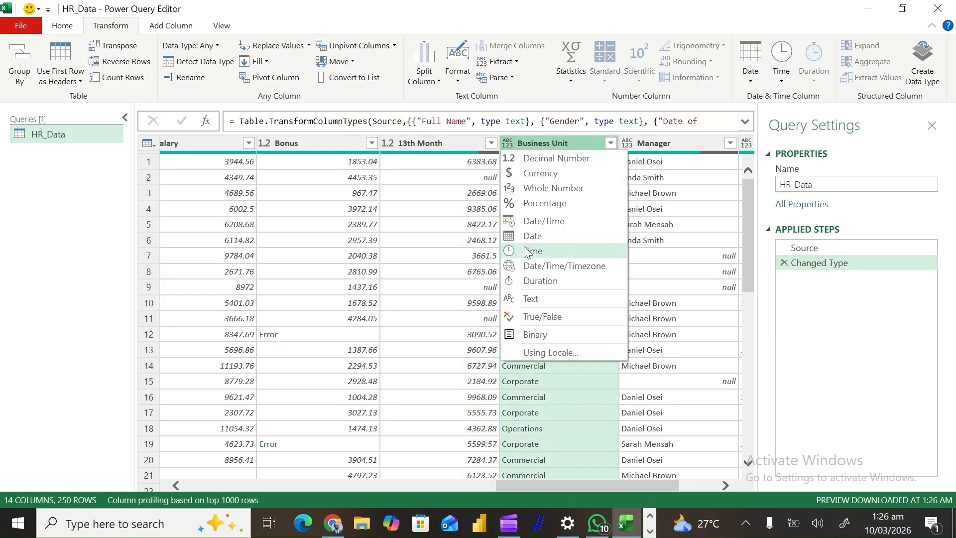
{"action": "left_click", "coordinate": [545, 297]}
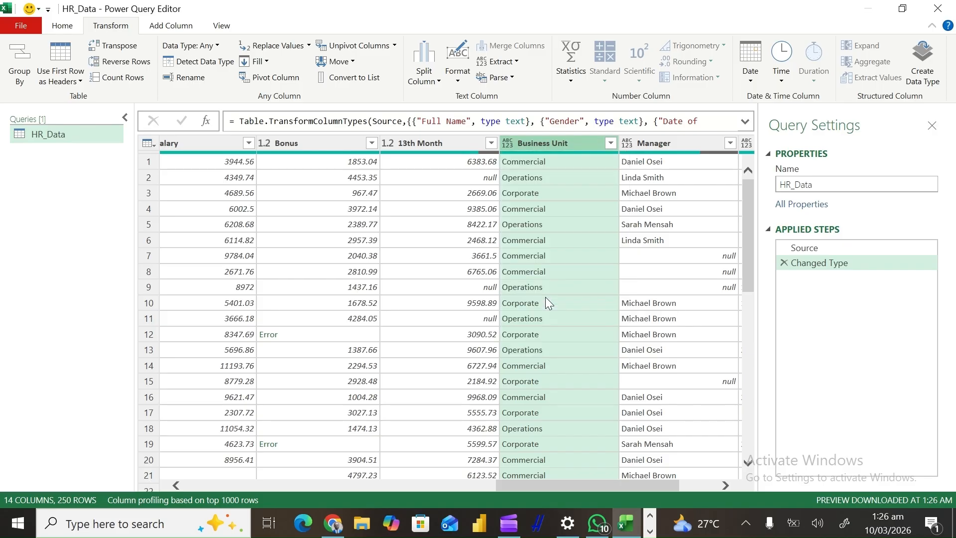
{"action": "left_click", "coordinate": [645, 143]}
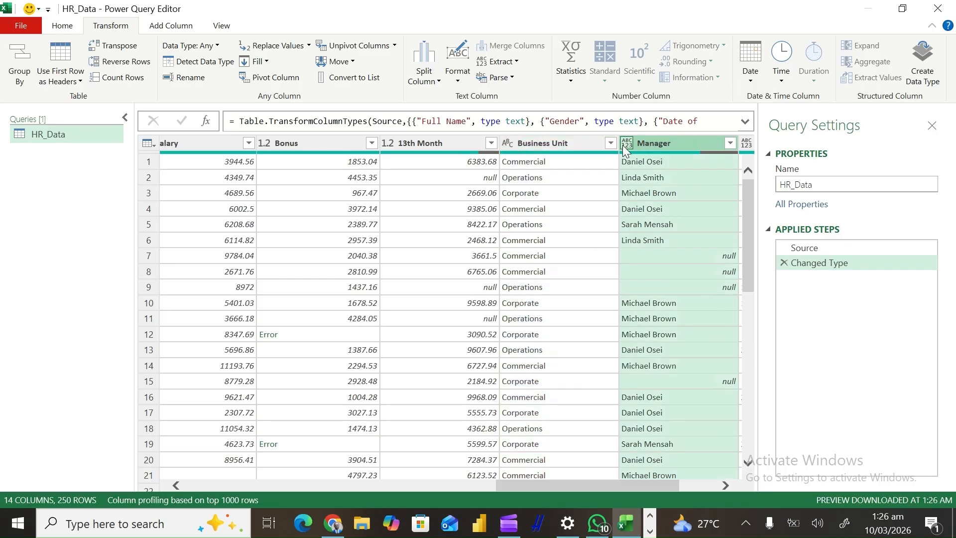
{"action": "left_click", "coordinate": [624, 145]}
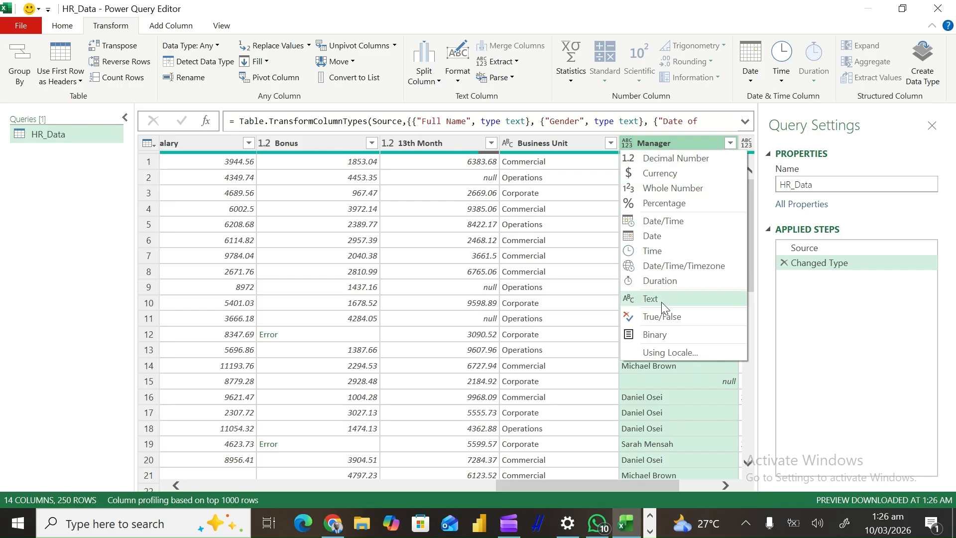
{"action": "left_click", "coordinate": [664, 300]}
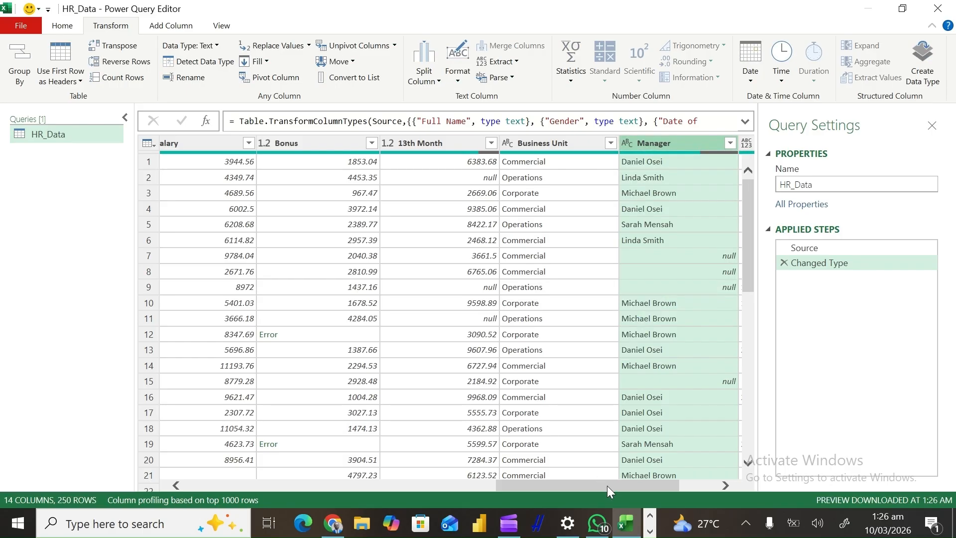
Change the data type of the Termination Date column to Date
{"action": "left_click_drag", "start_coordinate": [607, 485], "coordinate": [680, 485]}
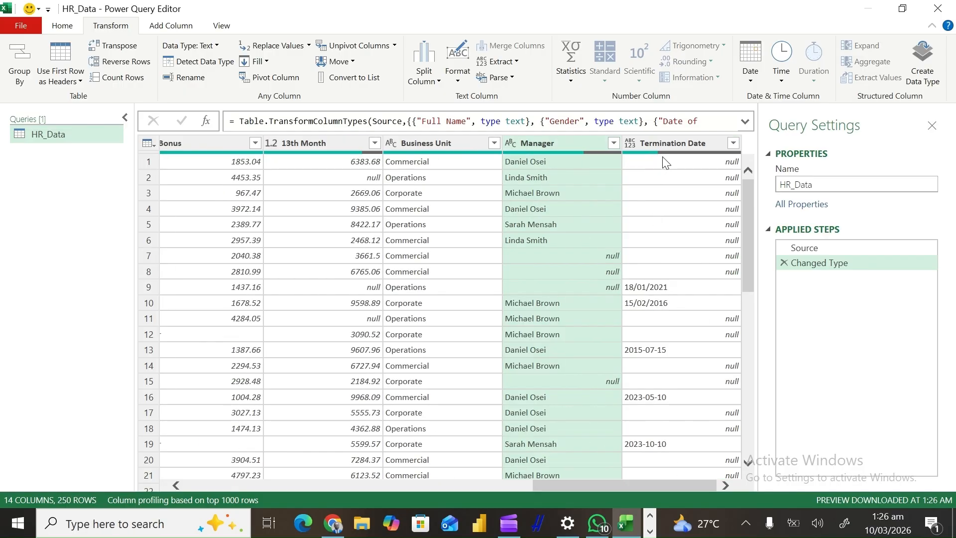
{"action": "left_click", "coordinate": [648, 143]}
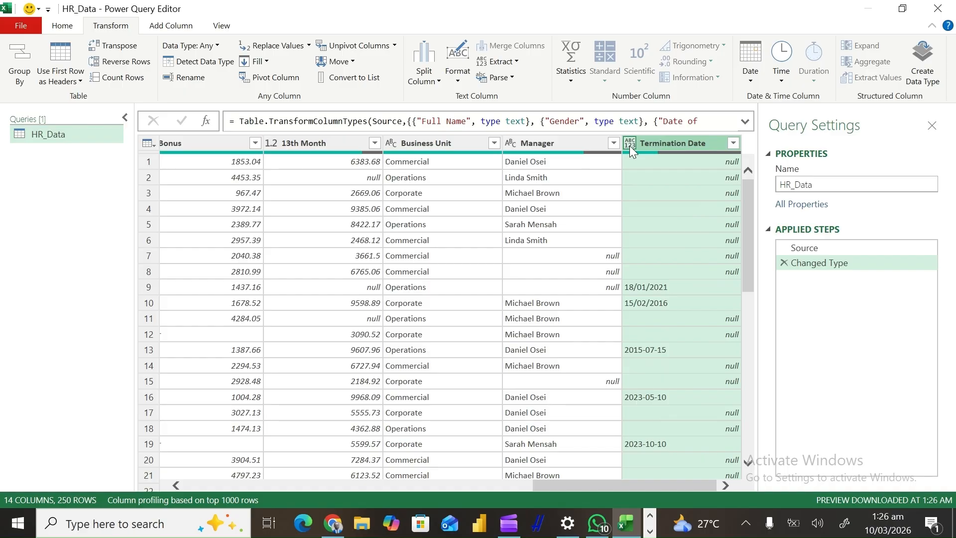
{"action": "left_click", "coordinate": [629, 145]}
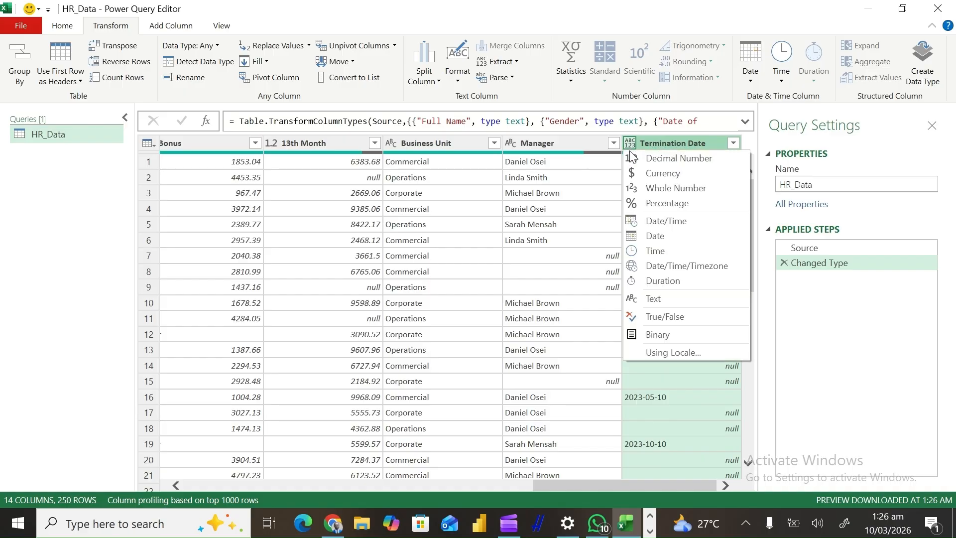
{"action": "left_click", "coordinate": [668, 237]}
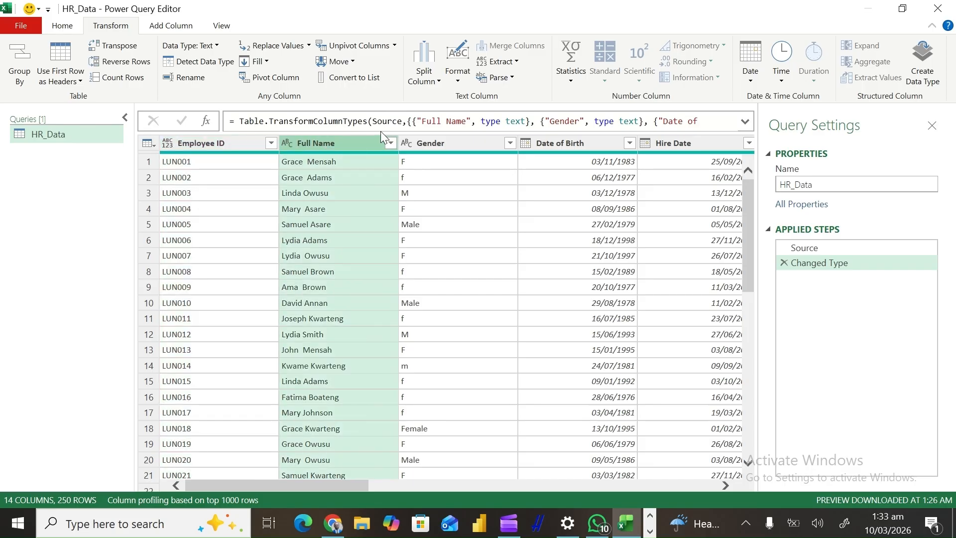
Trim leading and trailing spaces from the Full Name and Gender columns
{"action": "left_click", "coordinate": [458, 81]}
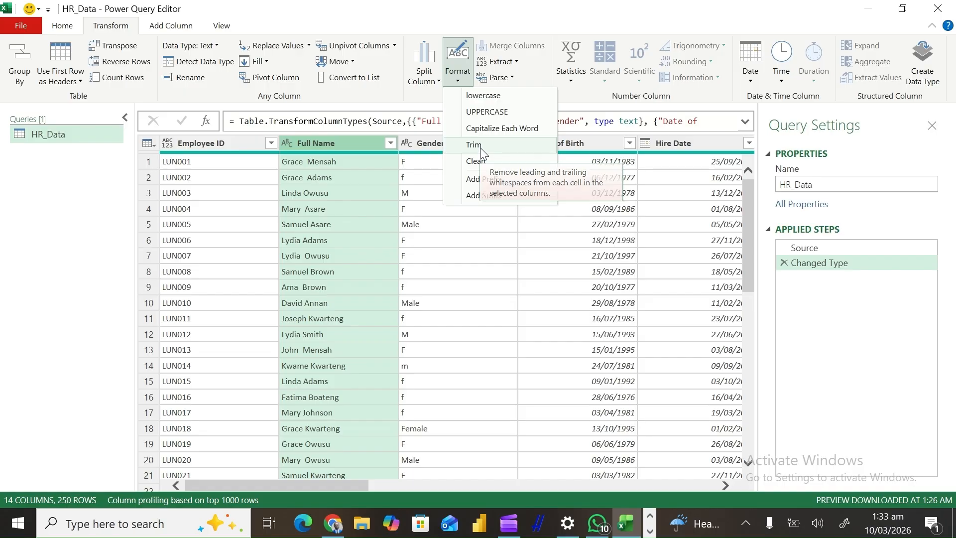
{"action": "left_click", "coordinate": [480, 148]}
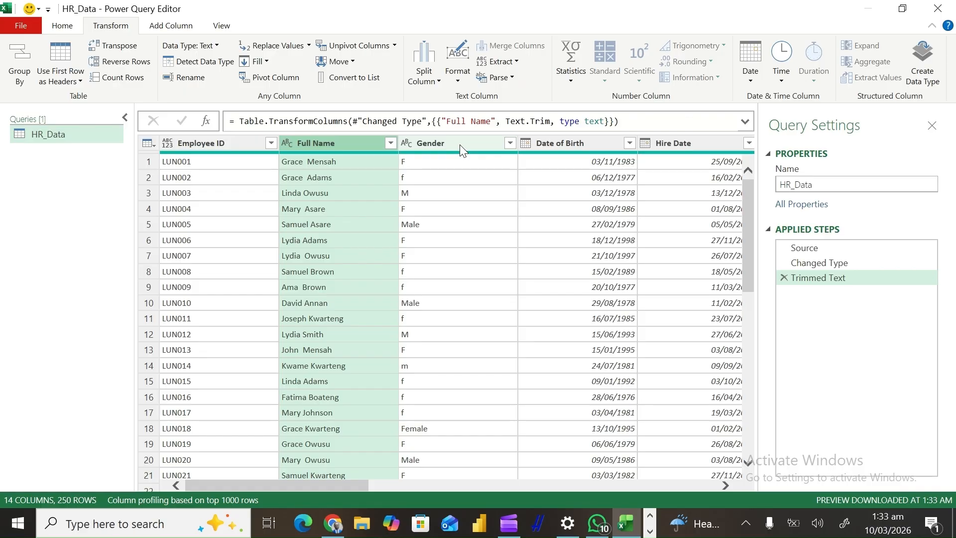
{"action": "left_click", "coordinate": [459, 145]}
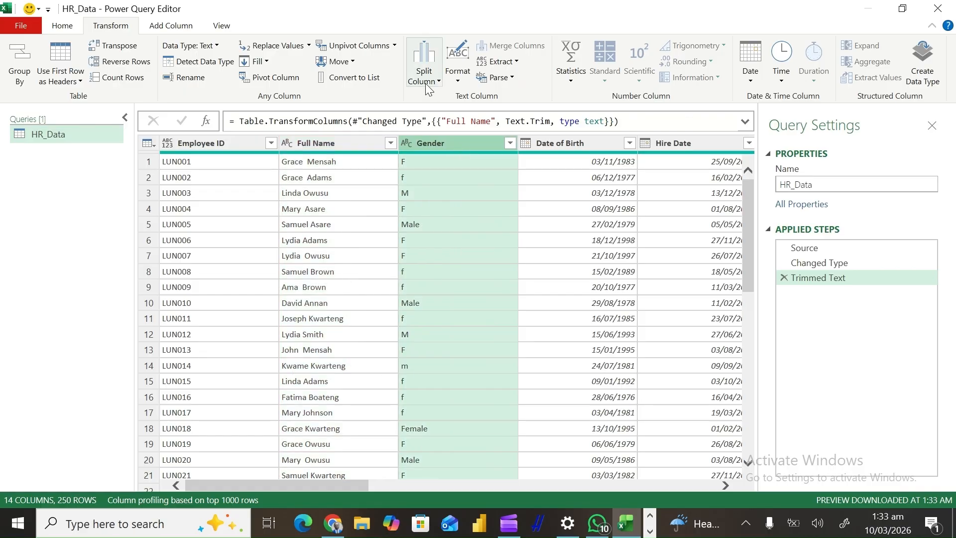
{"action": "left_click", "coordinate": [454, 79]}
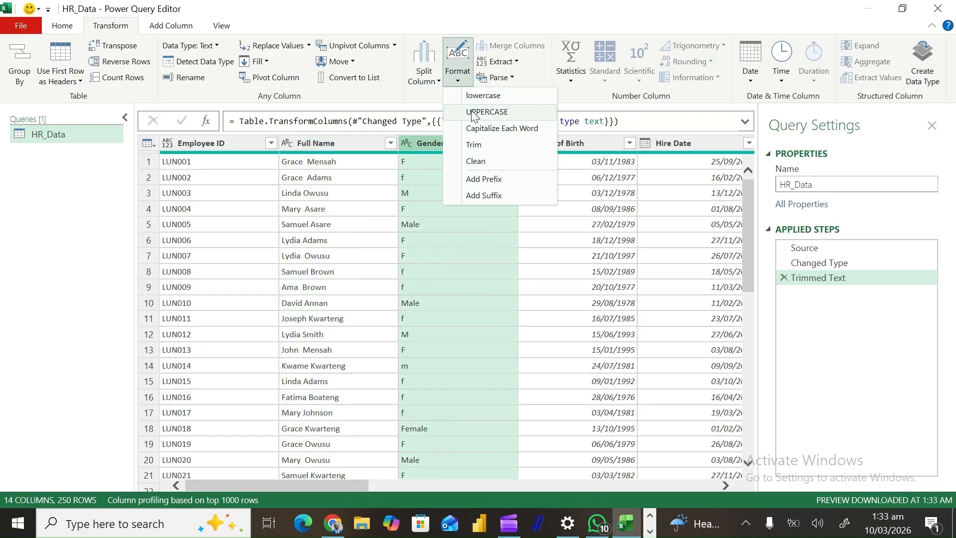
{"action": "left_click", "coordinate": [483, 147]}
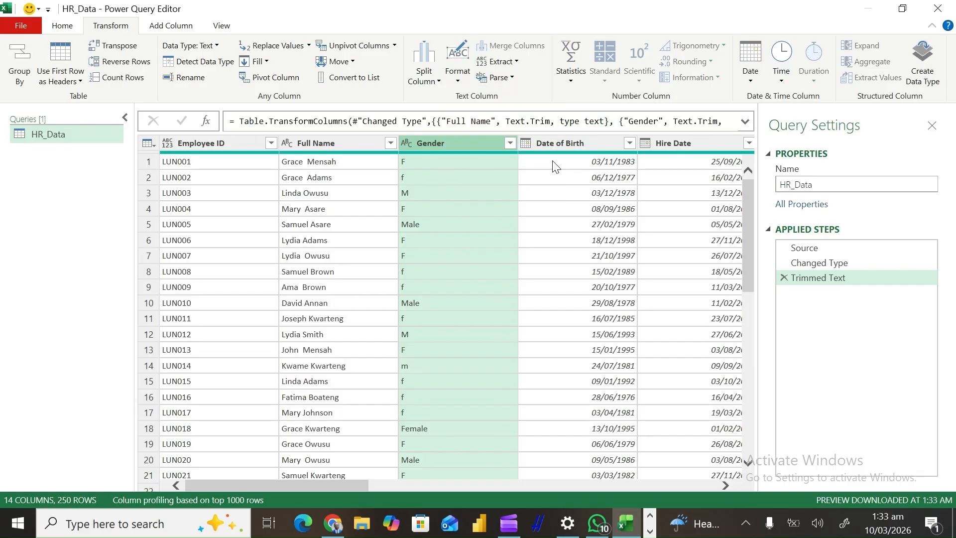
Trim leading and trailing spaces from the Department and Job Title columns
{"action": "left_click_drag", "start_coordinate": [355, 484], "coordinate": [469, 489]}
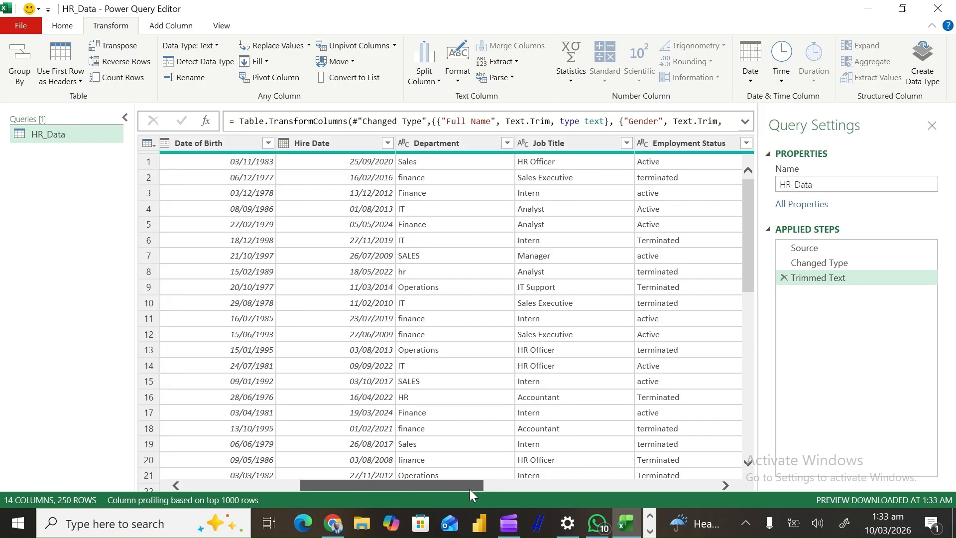
{"action": "left_click", "coordinate": [443, 161]}
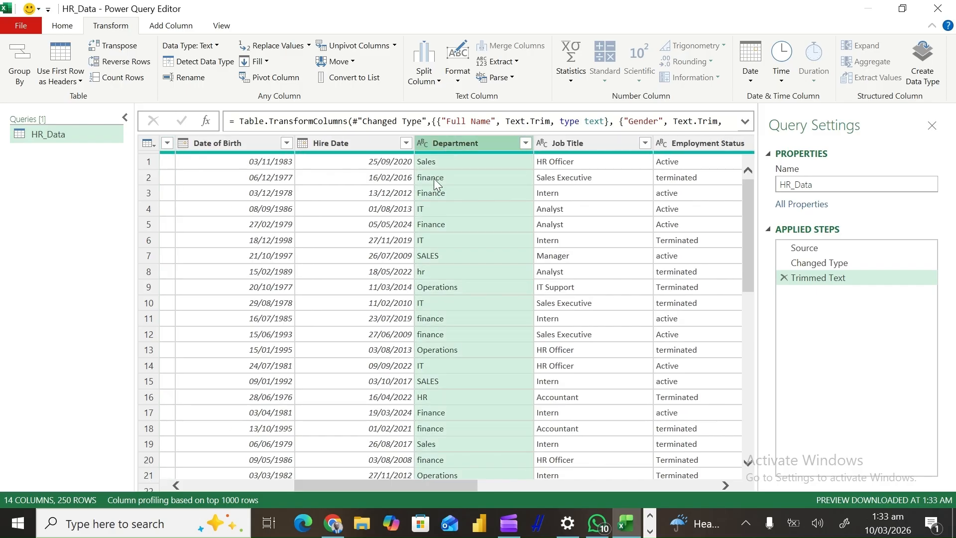
{"action": "left_click", "coordinate": [457, 62]}
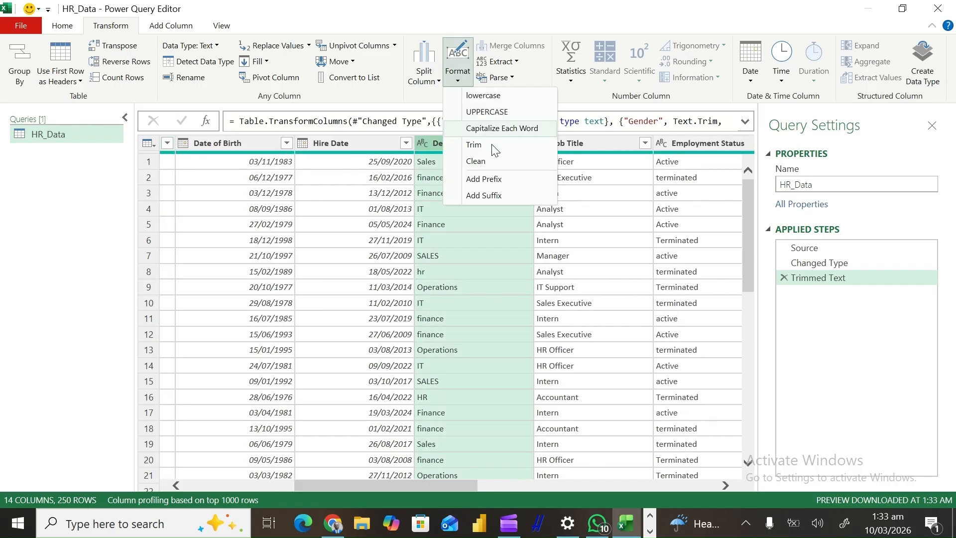
{"action": "left_click", "coordinate": [493, 145]}
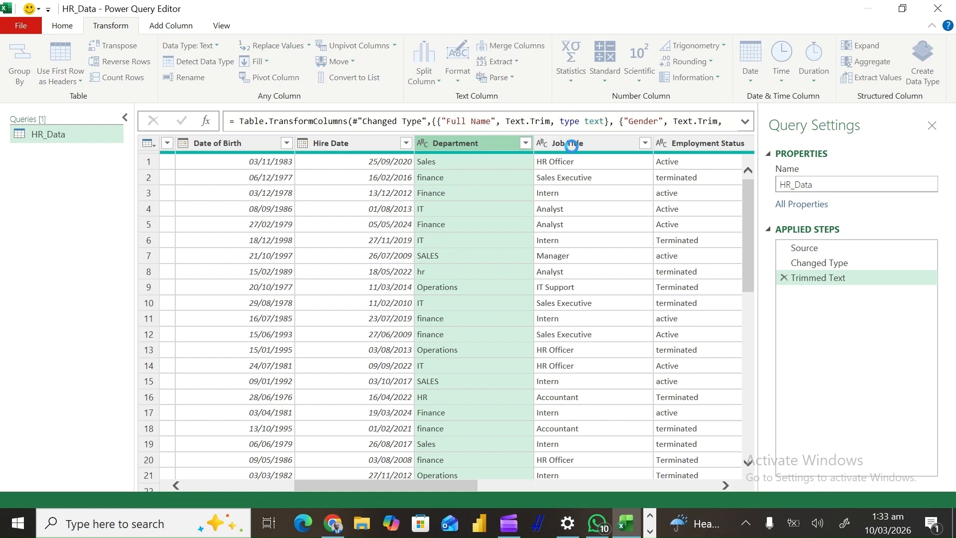
{"action": "left_click", "coordinate": [580, 147]}
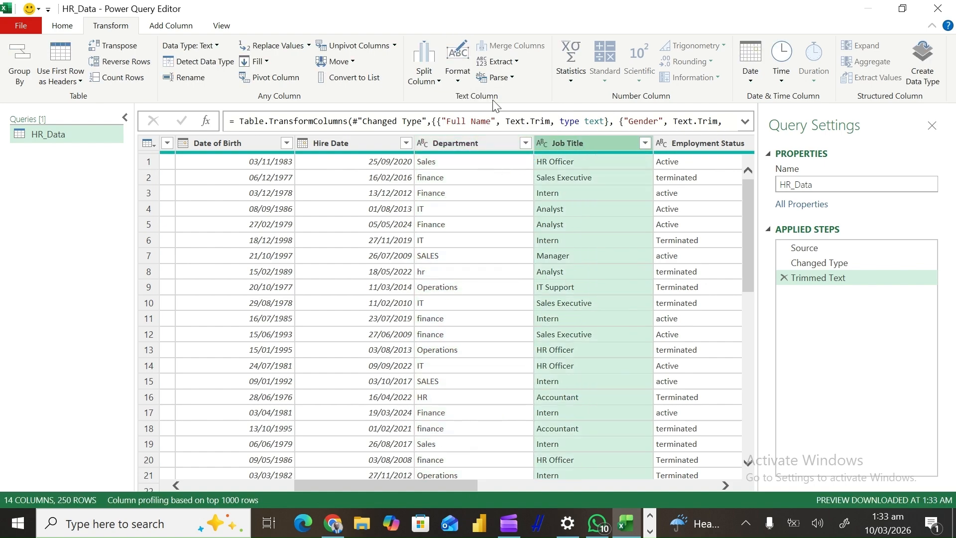
{"action": "left_click", "coordinate": [464, 85]}
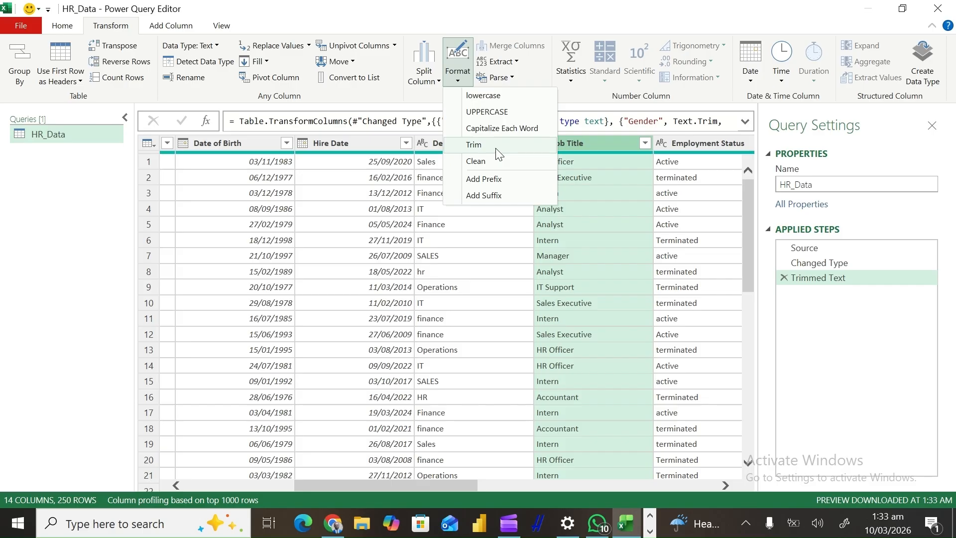
{"action": "left_click", "coordinate": [477, 161]}
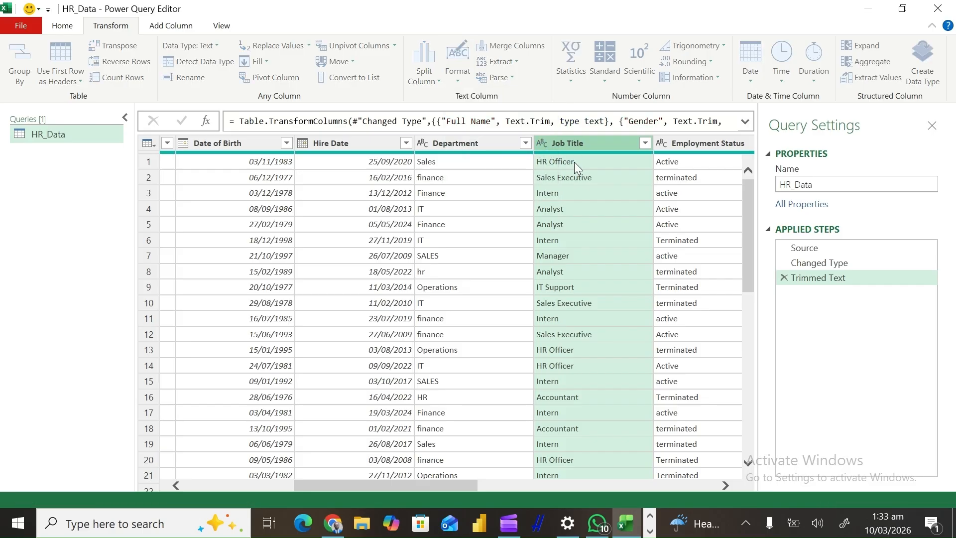
Trim leading and trailing spaces from the Employment Status column
{"action": "left_click", "coordinate": [669, 144]}
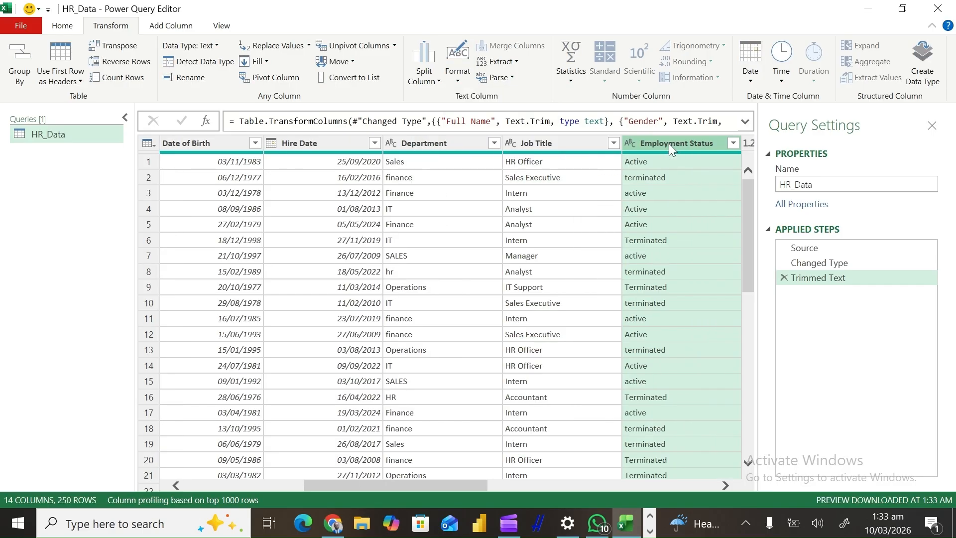
{"action": "left_click", "coordinate": [451, 80]}
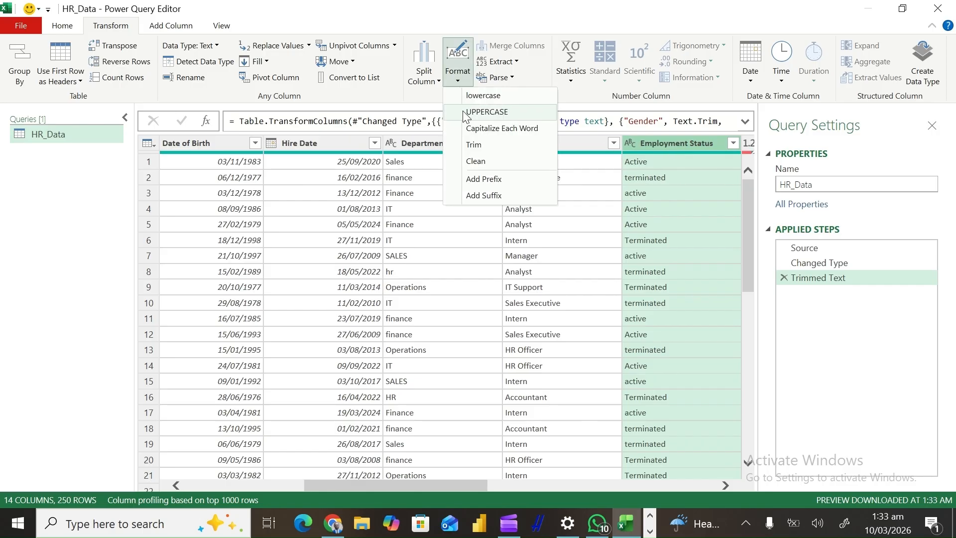
{"action": "left_click", "coordinate": [492, 149]}
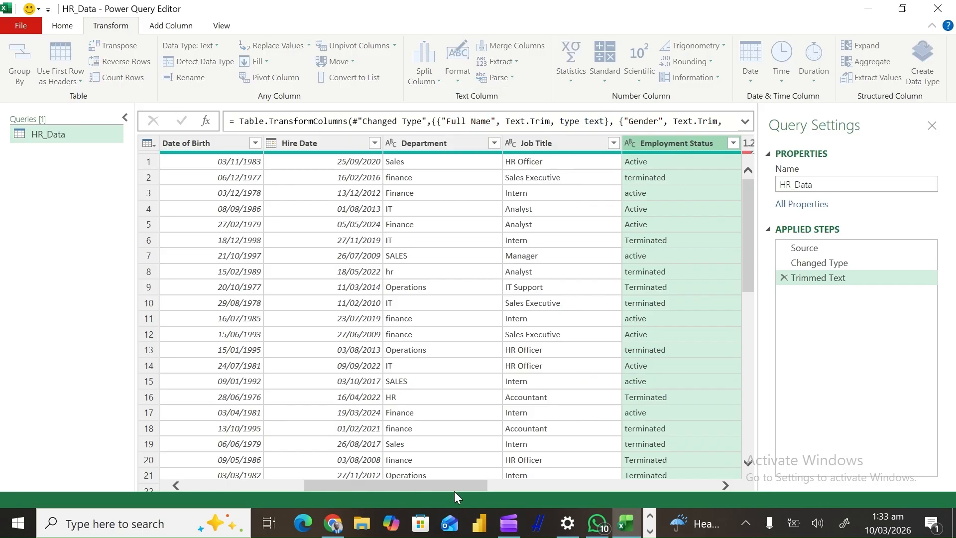
Trim leading and trailing spaces from the Business Unit and Manager columns
{"action": "left_click_drag", "start_coordinate": [452, 489], "coordinate": [619, 485]}
{"action": "left_click", "coordinate": [621, 166]}
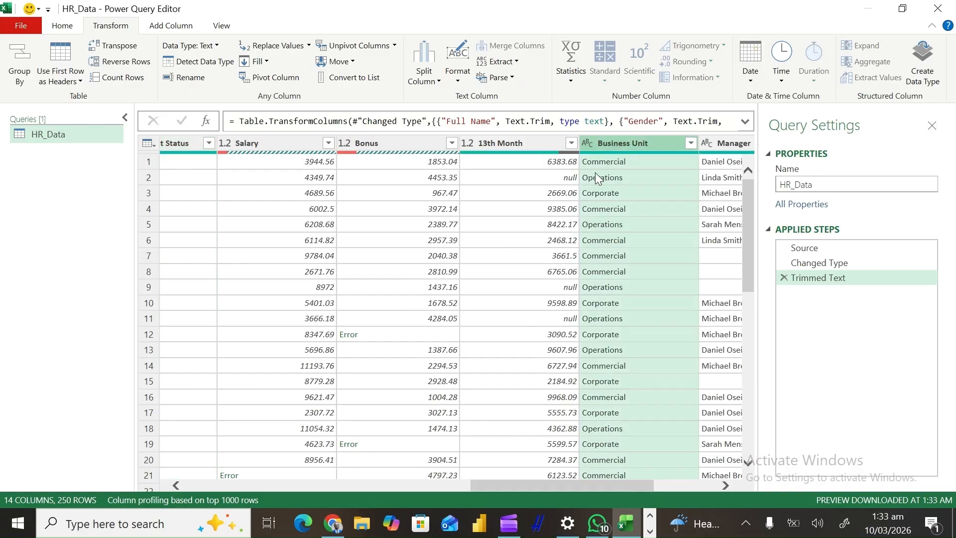
{"action": "left_click", "coordinate": [457, 62]}
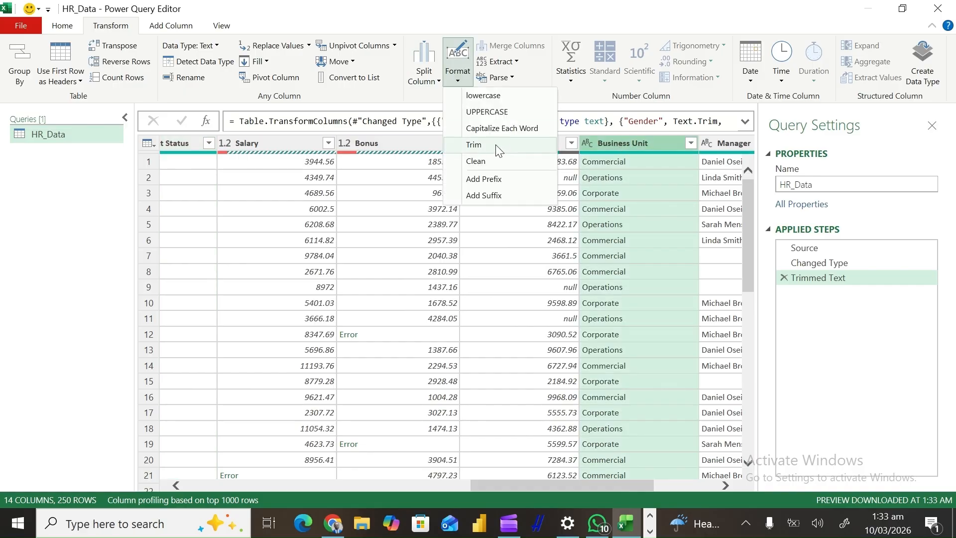
{"action": "left_click", "coordinate": [497, 145]}
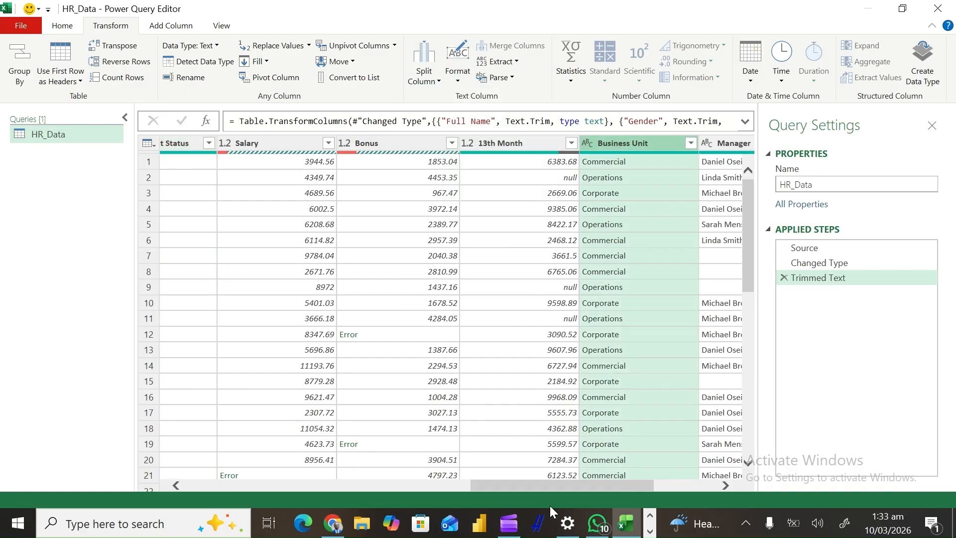
{"action": "left_click_drag", "start_coordinate": [558, 489], "coordinate": [622, 484]}
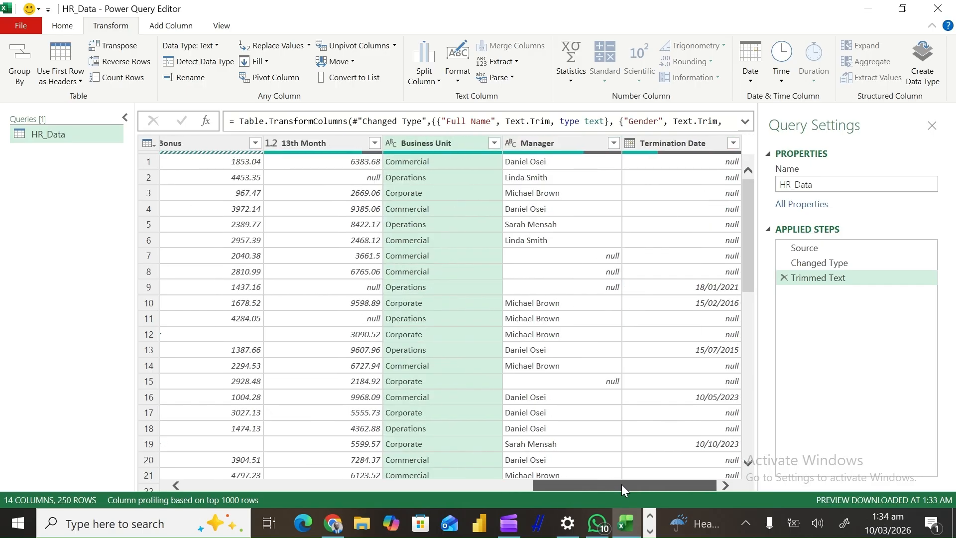
{"action": "left_click", "coordinate": [554, 147]}
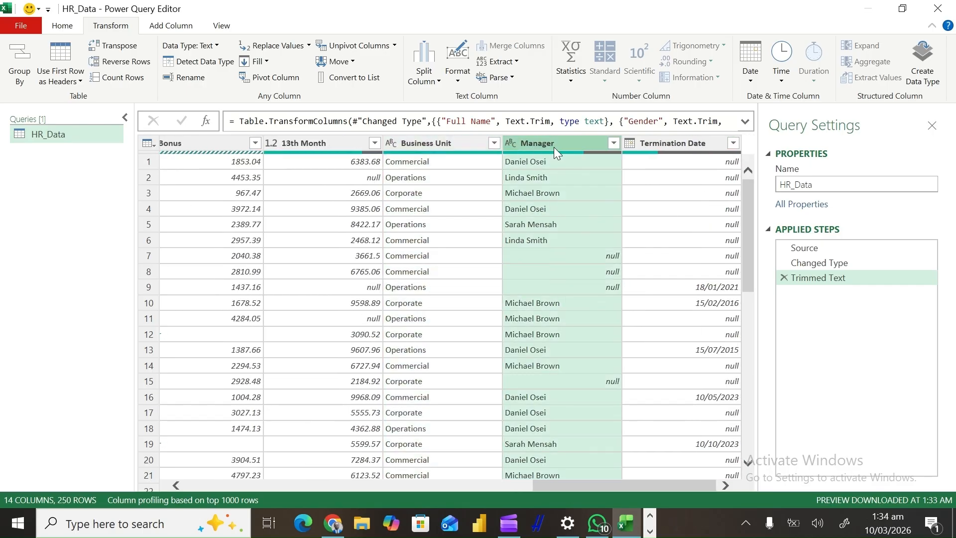
{"action": "left_click", "coordinate": [457, 75]}
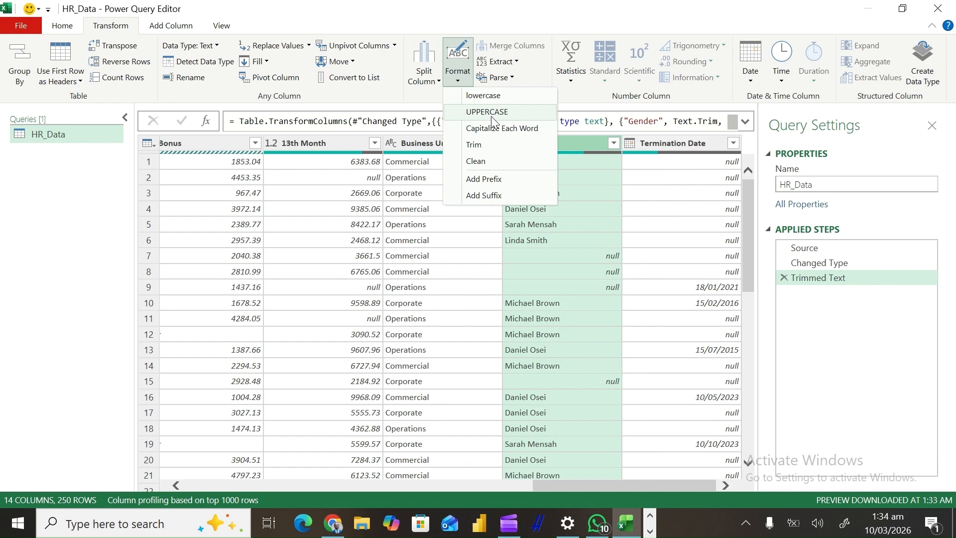
{"action": "left_click", "coordinate": [498, 149]}
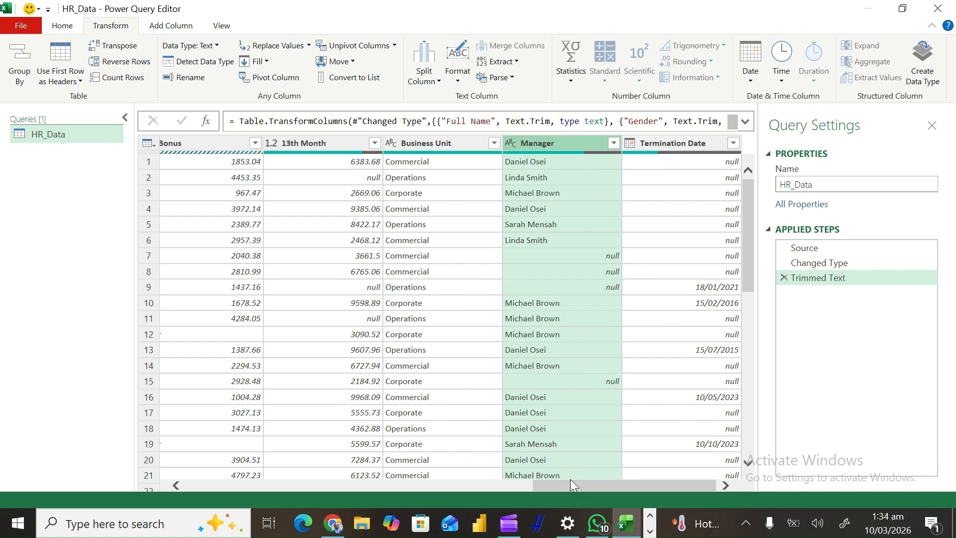
{"action": "left_click_drag", "start_coordinate": [570, 479], "coordinate": [569, 482]}
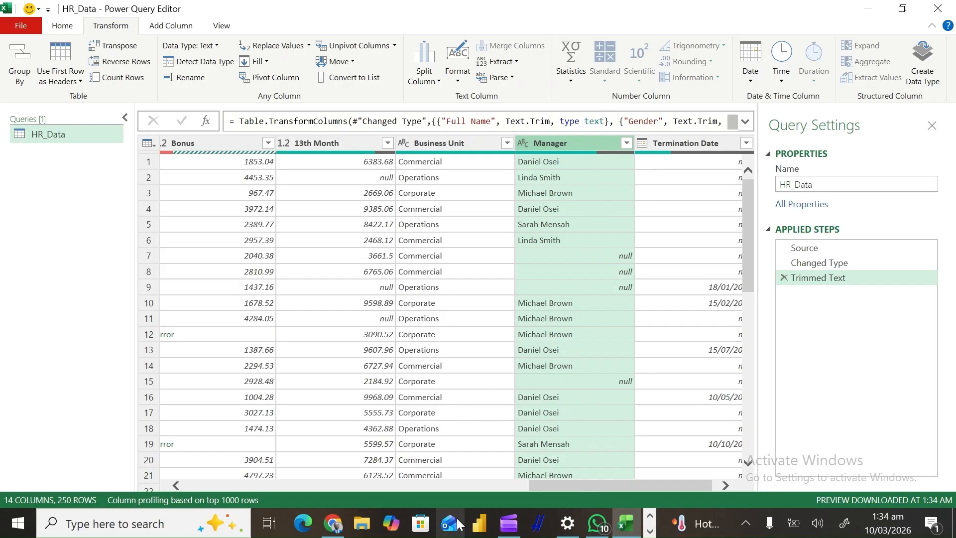
Review the HR_Data query's M code in the Advanced Editor and close it without changes
{"action": "left_click_drag", "start_coordinate": [551, 485], "coordinate": [320, 470]}
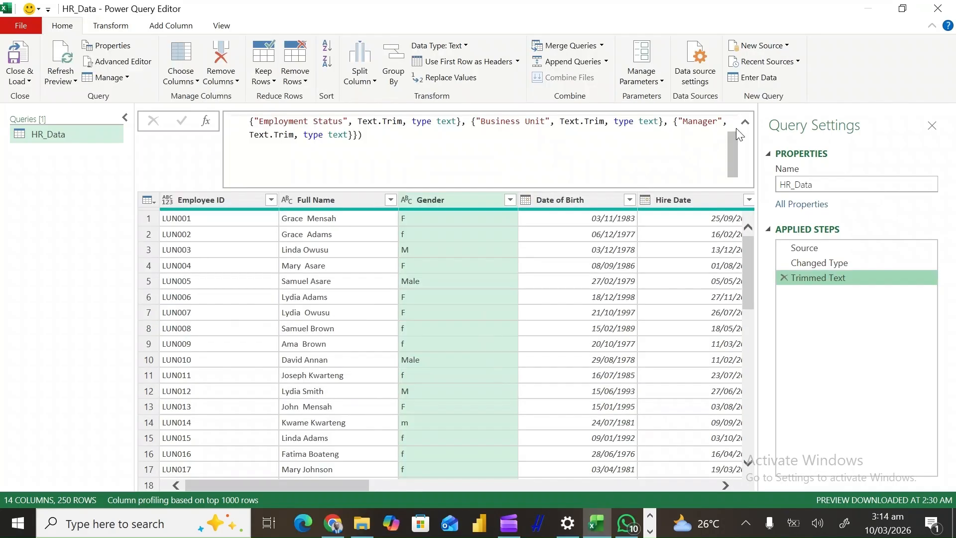
{"action": "left_click", "coordinate": [745, 123]}
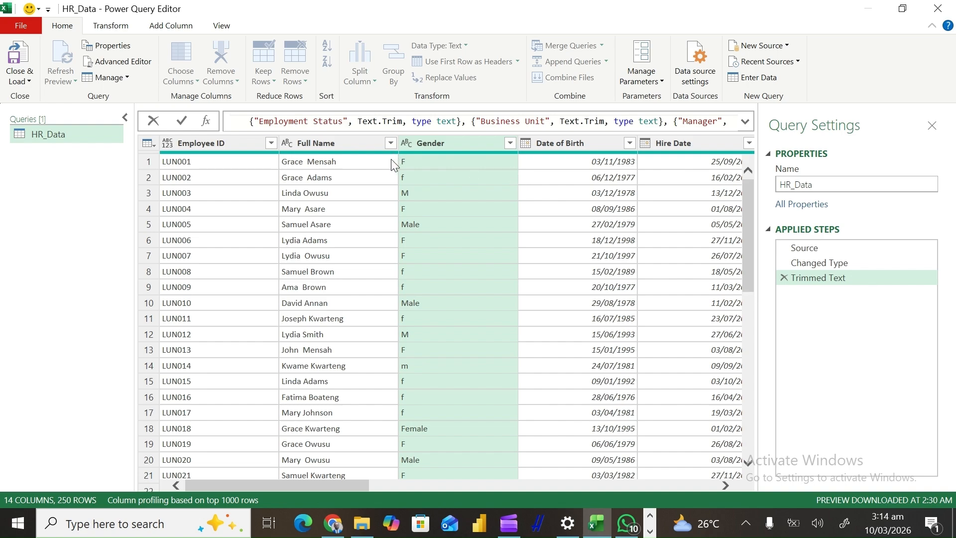
{"action": "left_click", "coordinate": [221, 26]}
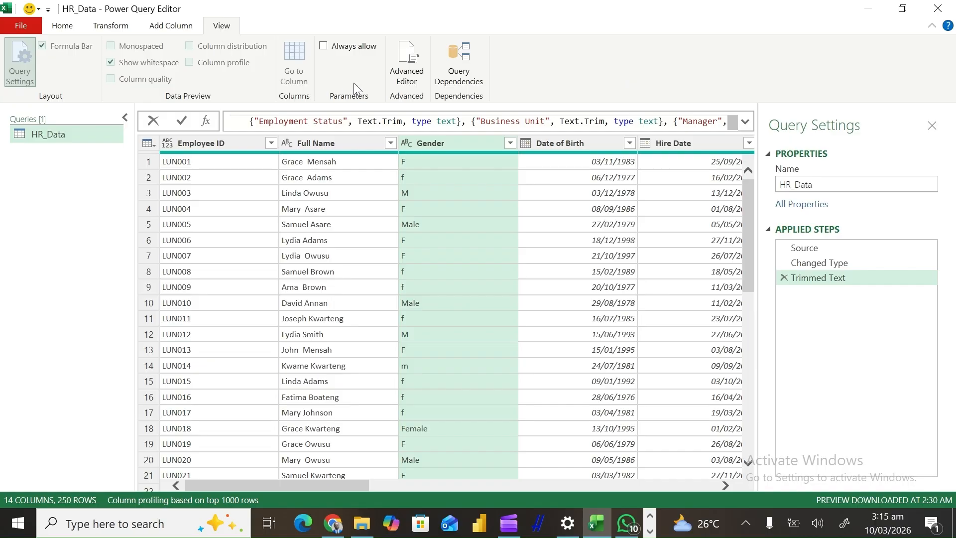
{"action": "left_click", "coordinate": [405, 78]}
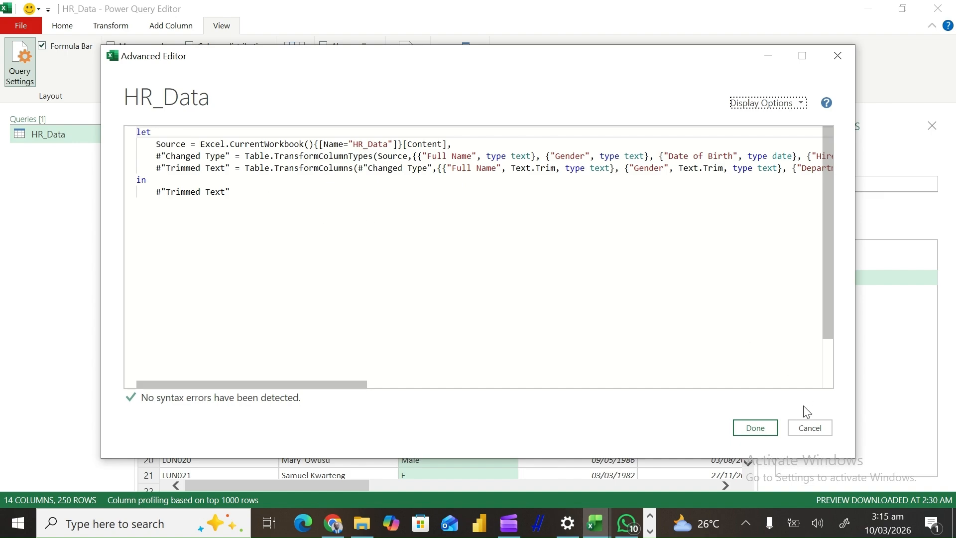
{"action": "left_click", "coordinate": [802, 427]}
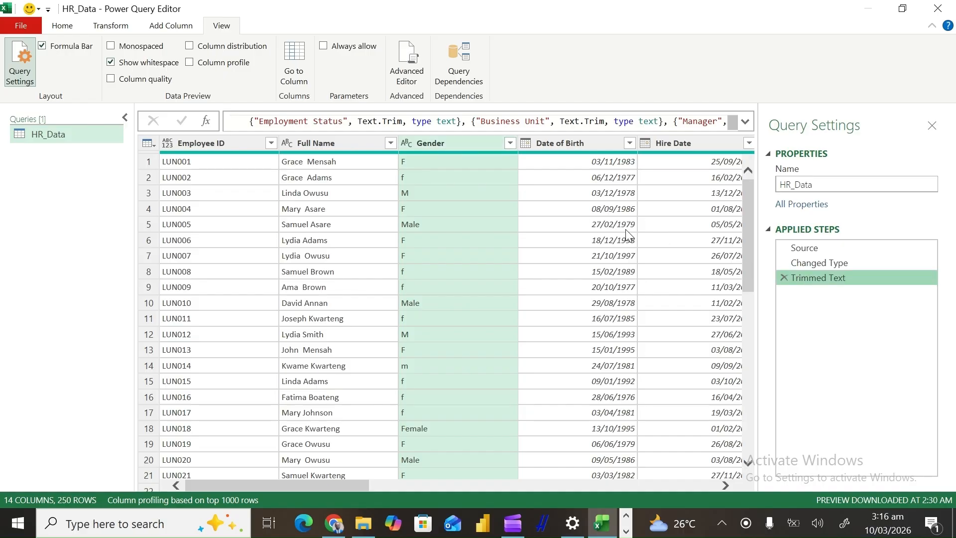
Add a custom step with a Table.TransformColumns formula that standardizes Gender values "m"/"male" to "Male" and "f"/"female" to "Female"
{"action": "left_click", "coordinate": [205, 122]}
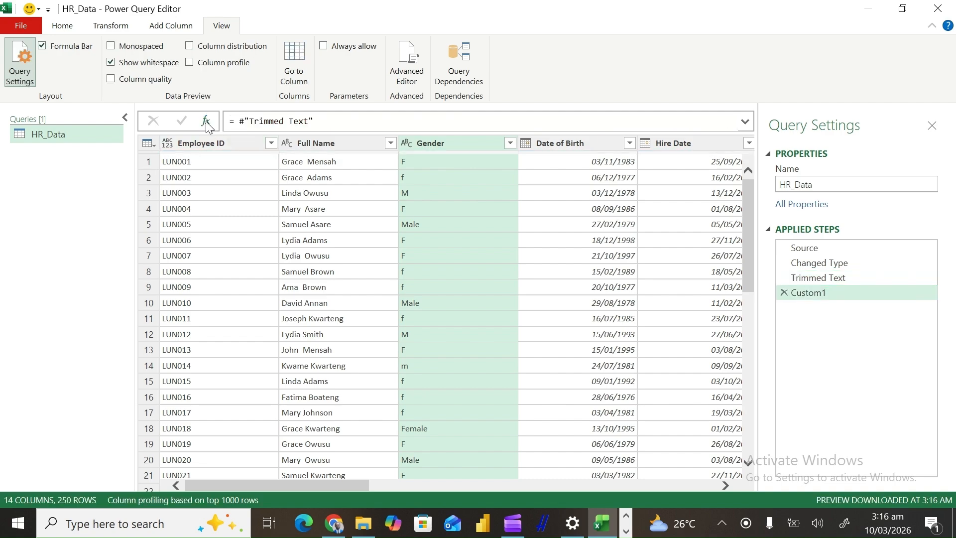
{"action": "left_click", "coordinate": [345, 122]}
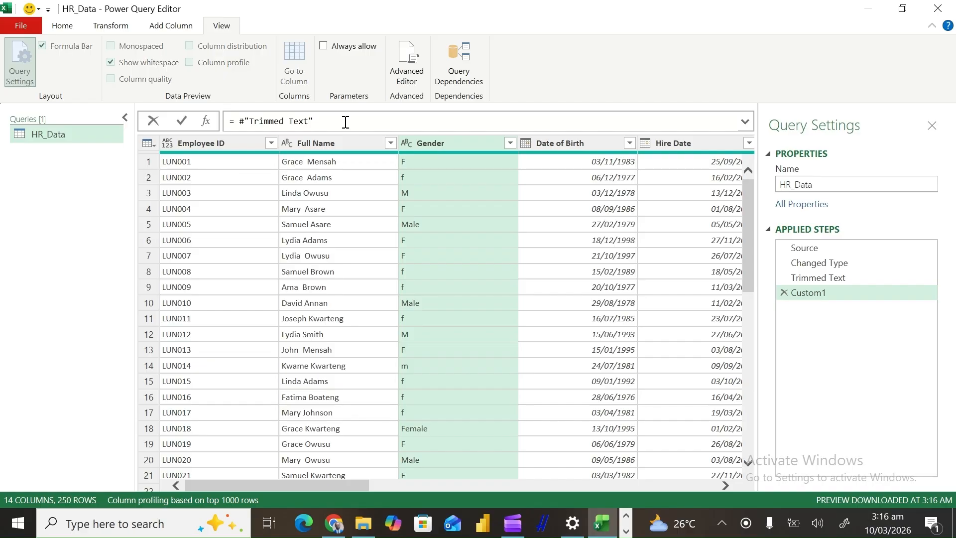
{"action": "key", "text": "ctrl+a"}
{"action": "key", "text": "ctrl+v"}
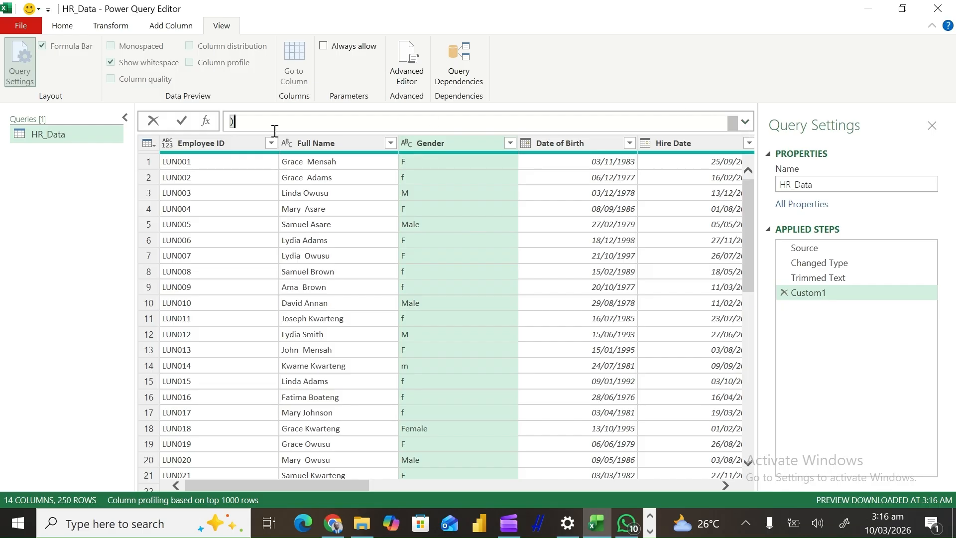
{"action": "left_click", "coordinate": [183, 122]}
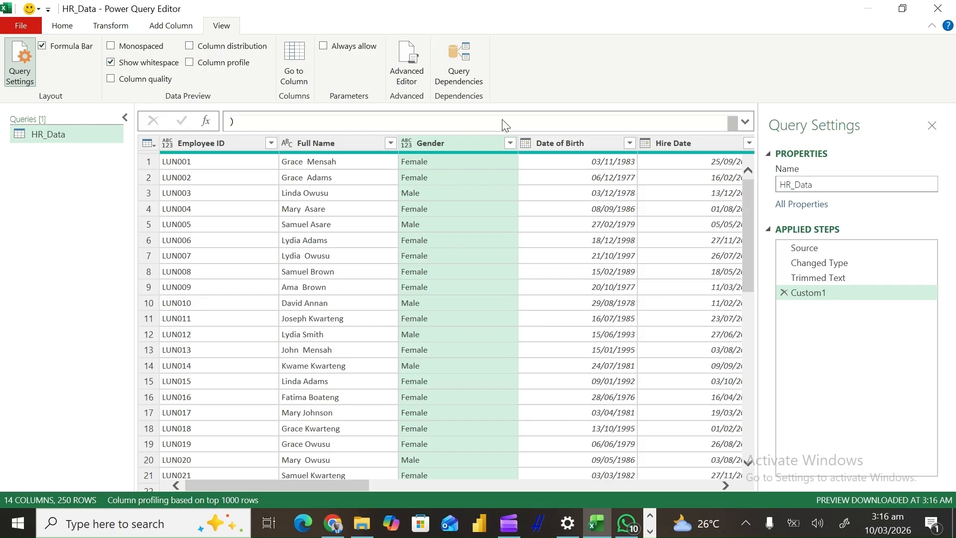
Examine the full Gender standardization formula from the Table.TransformColumns line through its if/else conditions
{"action": "left_click", "coordinate": [515, 122]}
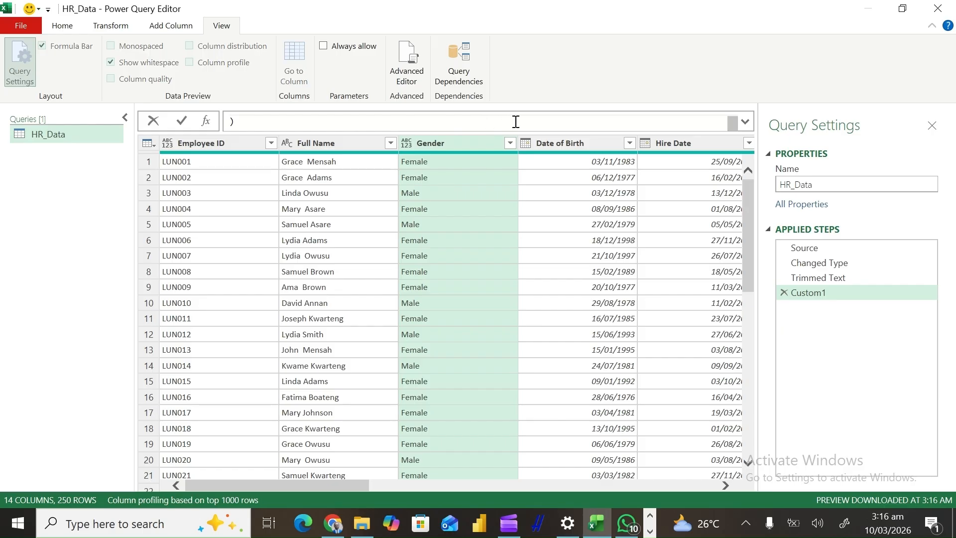
{"action": "left_click", "coordinate": [745, 123]}
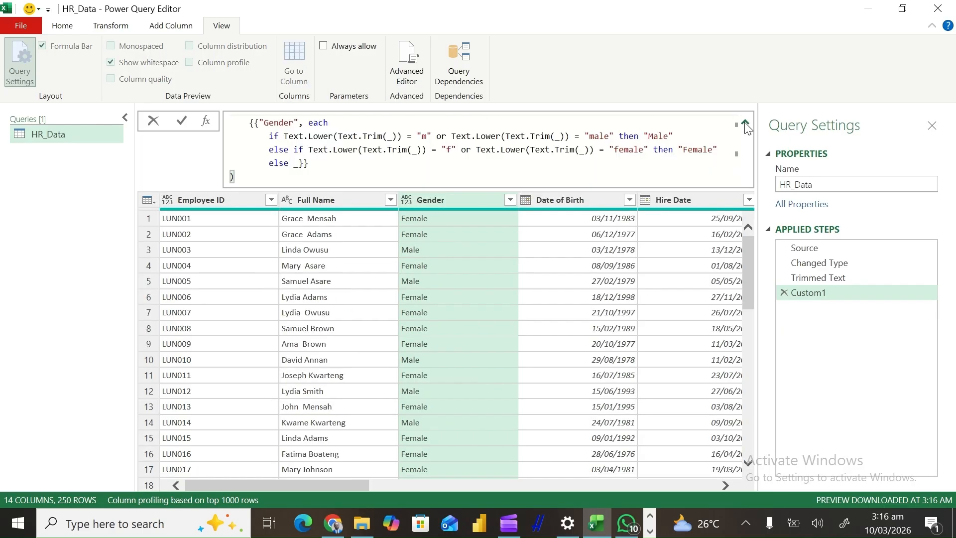
{"action": "left_click", "coordinate": [669, 162]}
{"action": "key", "text": "Up"}
{"action": "key", "text": "Up"}
{"action": "key", "text": "Up"}
{"action": "key", "text": "Up"}
{"action": "key", "text": "Up"}
{"action": "key", "text": "Up"}
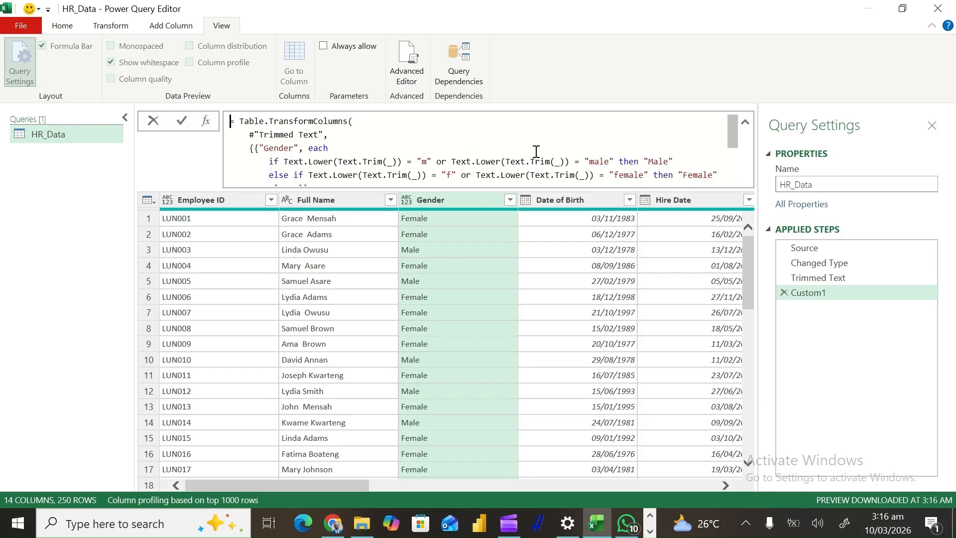
{"action": "left_click", "coordinate": [517, 154]}
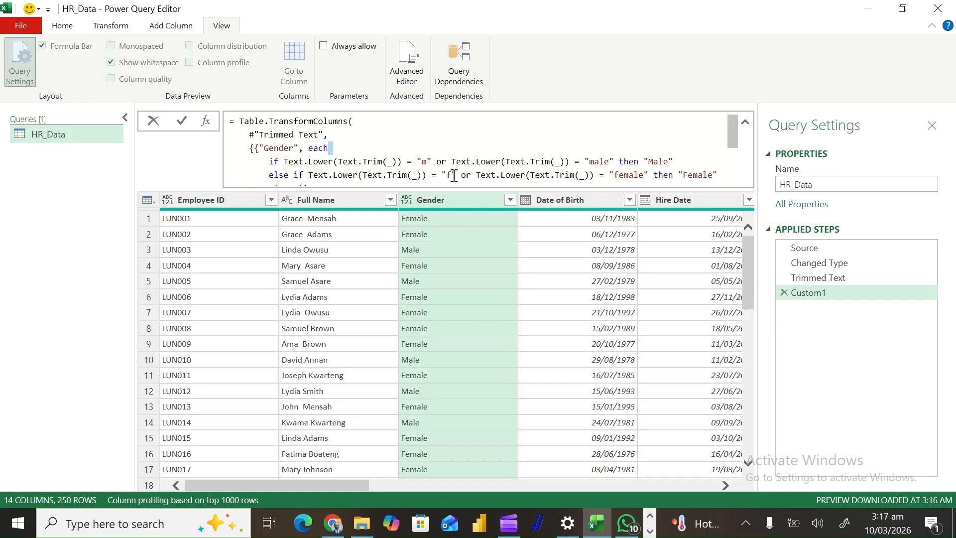
{"action": "left_click_drag", "start_coordinate": [454, 176], "coordinate": [477, 174]}
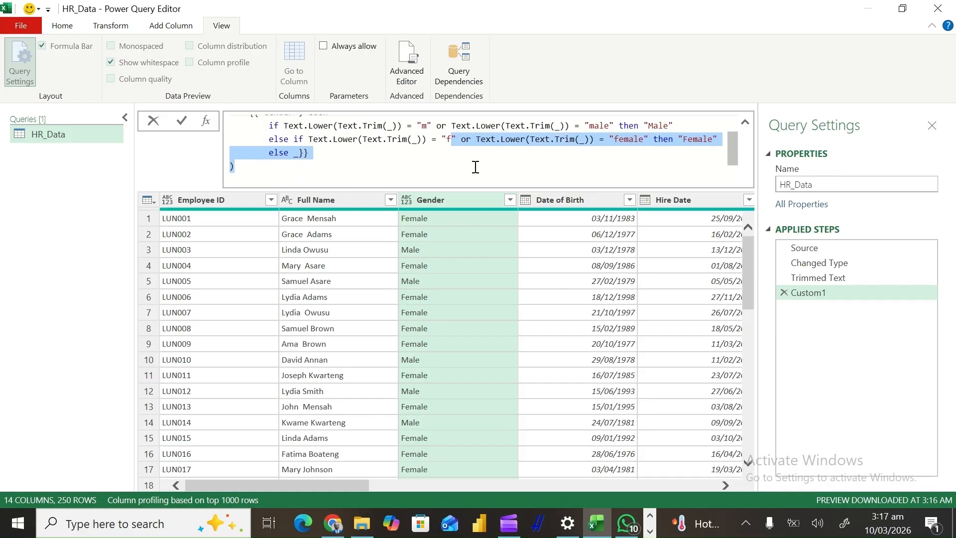
{"action": "left_click", "coordinate": [476, 167]}
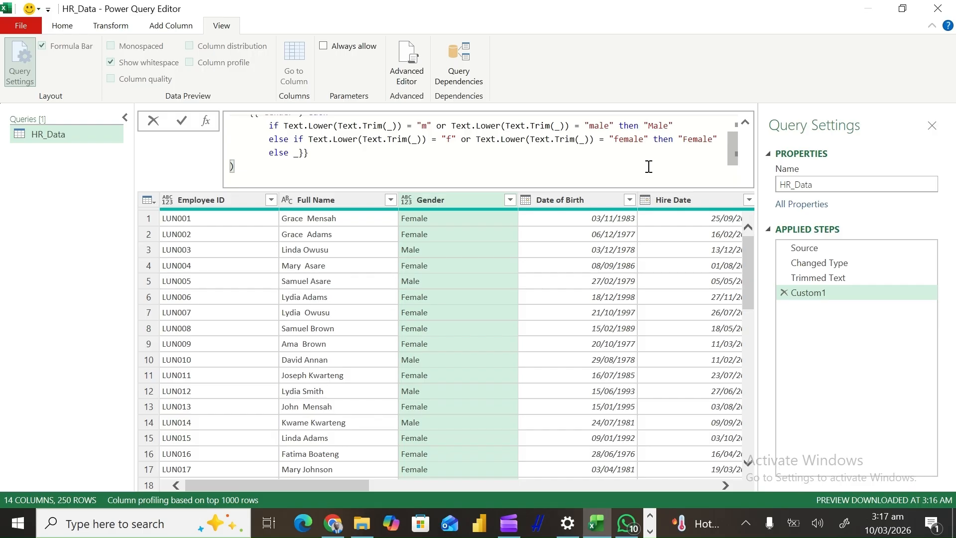
{"action": "left_click", "coordinate": [746, 124]}
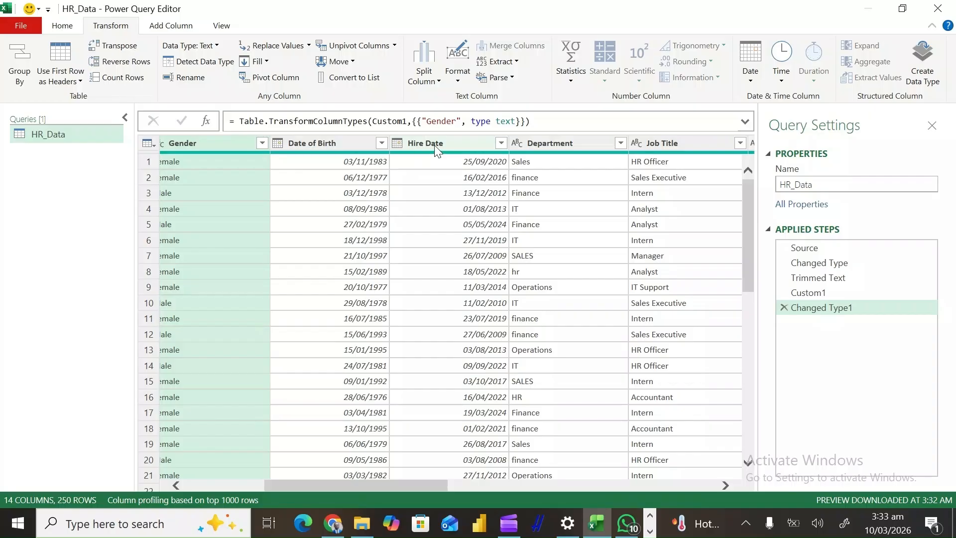
Check the Department column's distinct values in its filter list and apply the filter with all values selected
{"action": "left_click", "coordinate": [543, 148]}
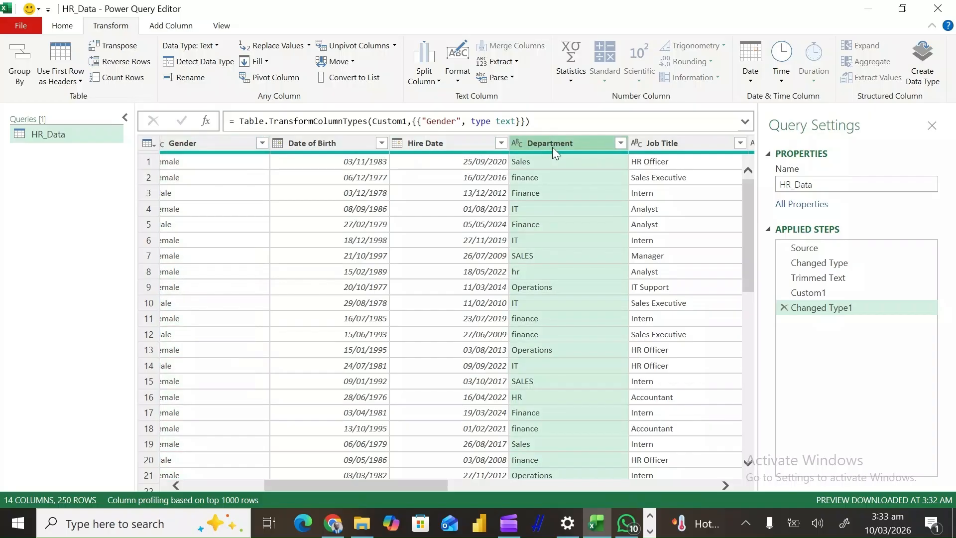
{"action": "left_click", "coordinate": [622, 143]}
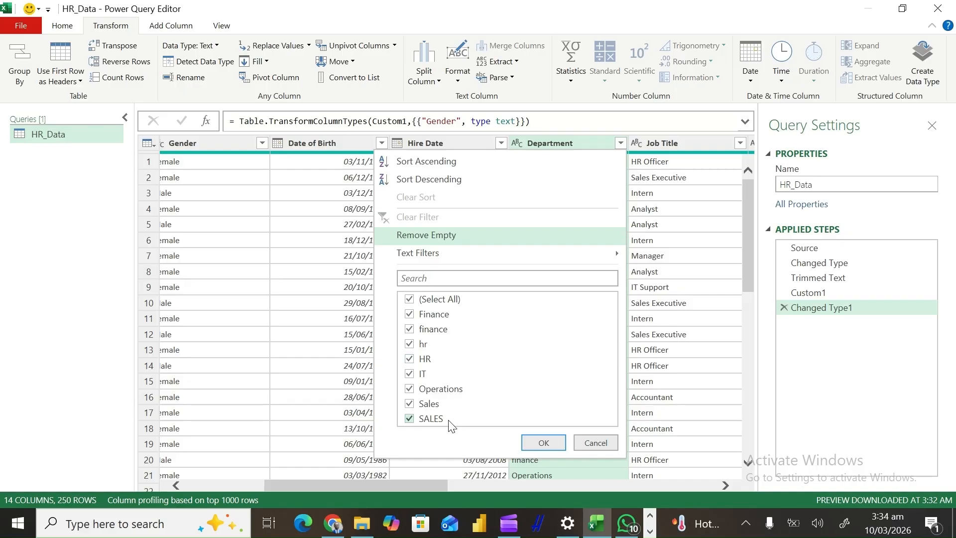
{"action": "left_click", "coordinate": [527, 443]}
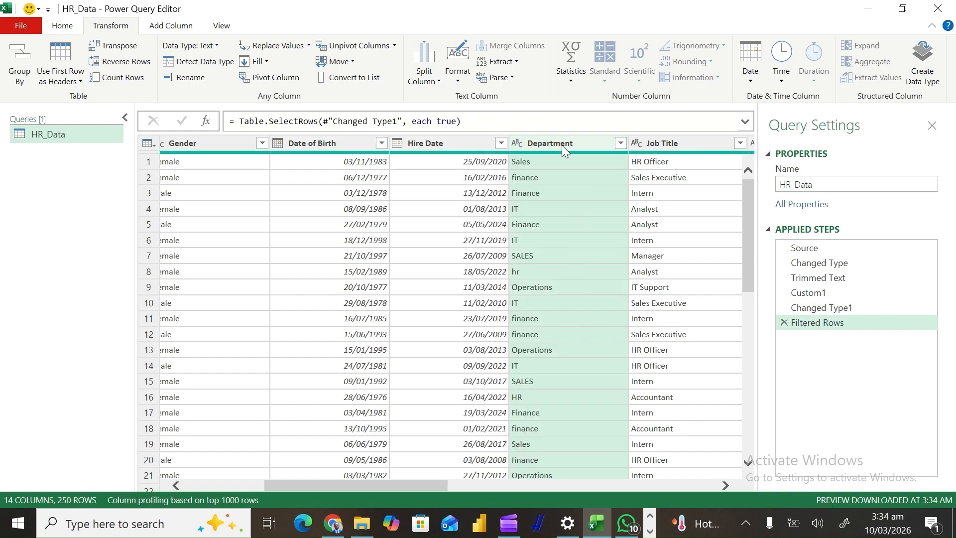
Replace the value "finance" with "Finance" in the Department column
{"action": "right_click", "coordinate": [561, 145]}
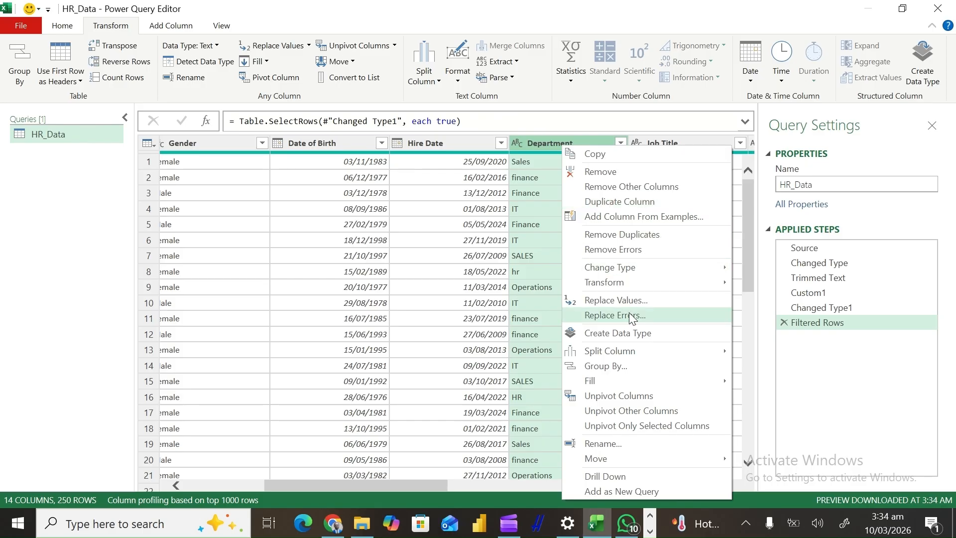
{"action": "left_click", "coordinate": [638, 300]}
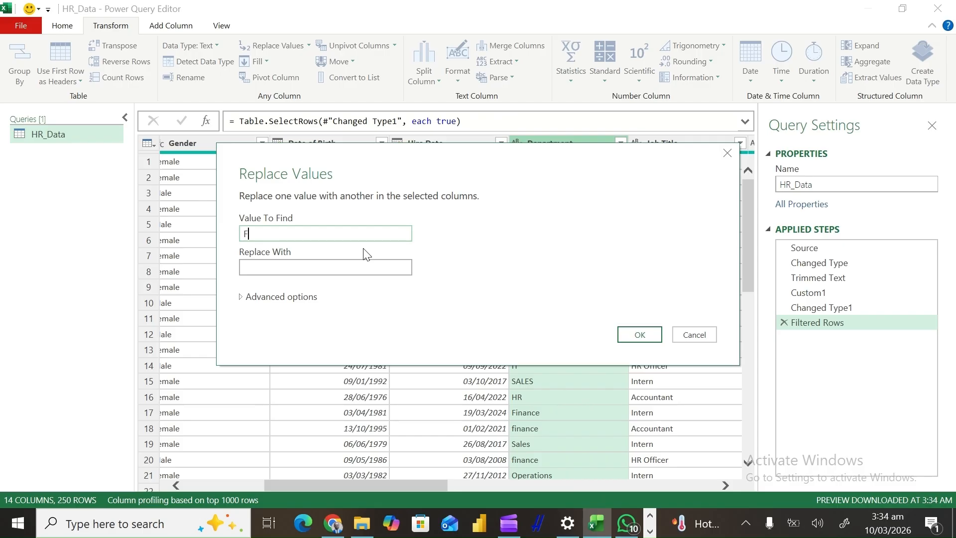
{"action": "type", "text": "f"}
{"action": "type", "text": "iman"}
{"action": "key", "text": "BackSpace"}
{"action": "key", "text": "BackSpace"}
{"action": "key", "text": "BackSpace"}
{"action": "key", "text": "BackSpace"}
{"action": "type", "text": "inance"}
{"action": "left_click", "coordinate": [358, 267]}
{"action": "type", "text": "Fi"}
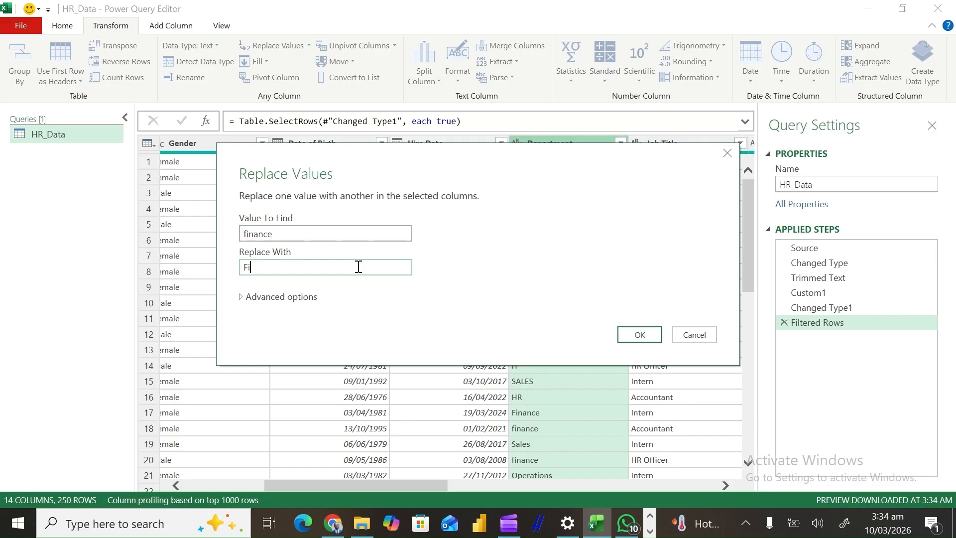
{"action": "type", "text": "nance"}
{"action": "left_click", "coordinate": [631, 338]}
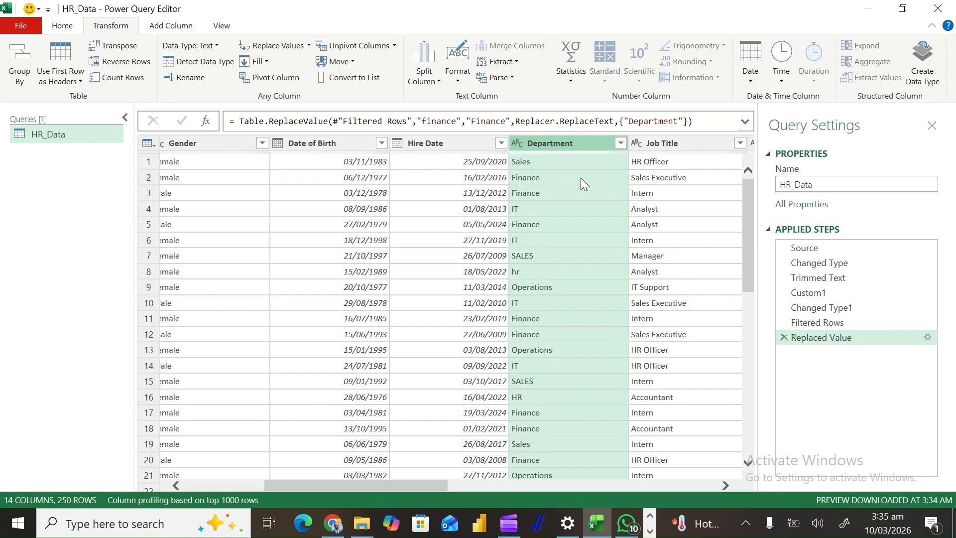
Replace the value "SALES" with "Sales" in the Department column
{"action": "right_click", "coordinate": [571, 145]}
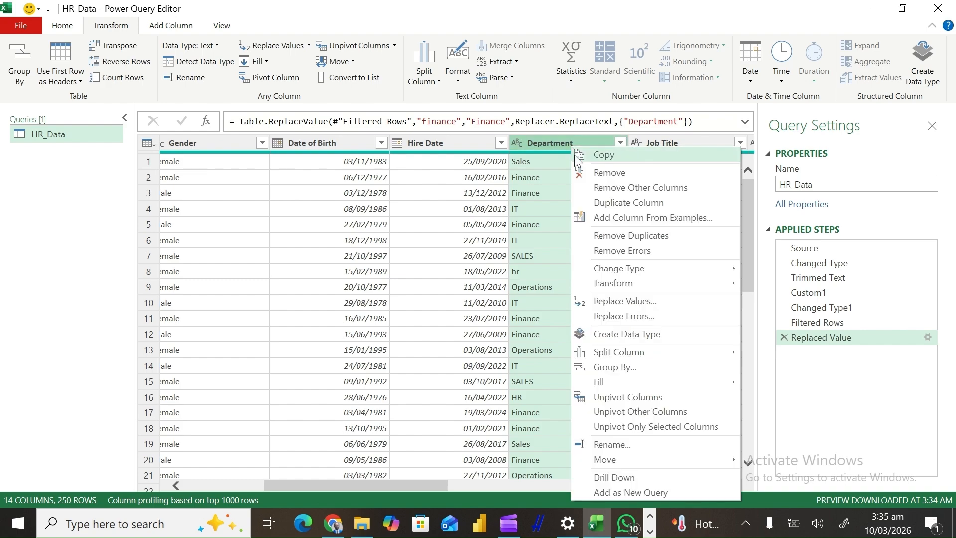
{"action": "left_click", "coordinate": [628, 301]}
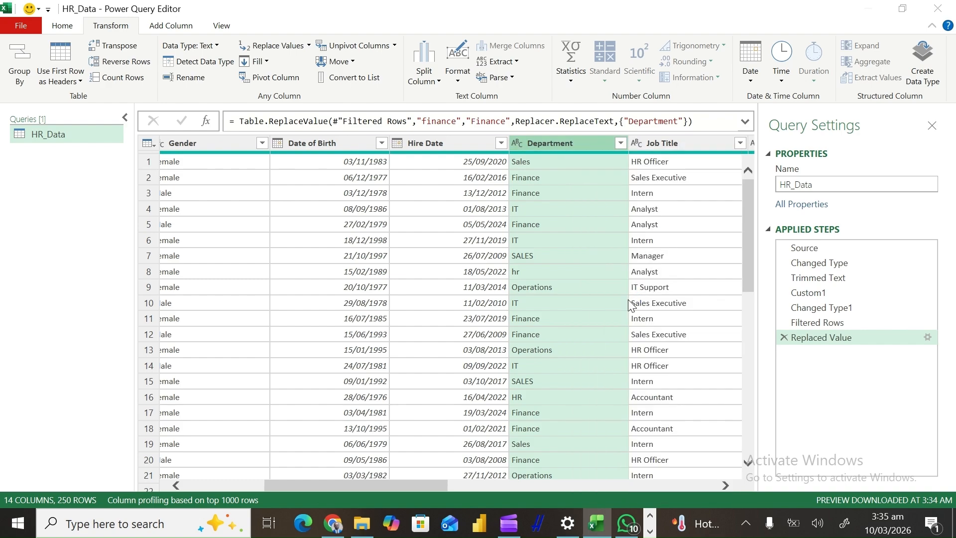
{"action": "type", "text": "S"}
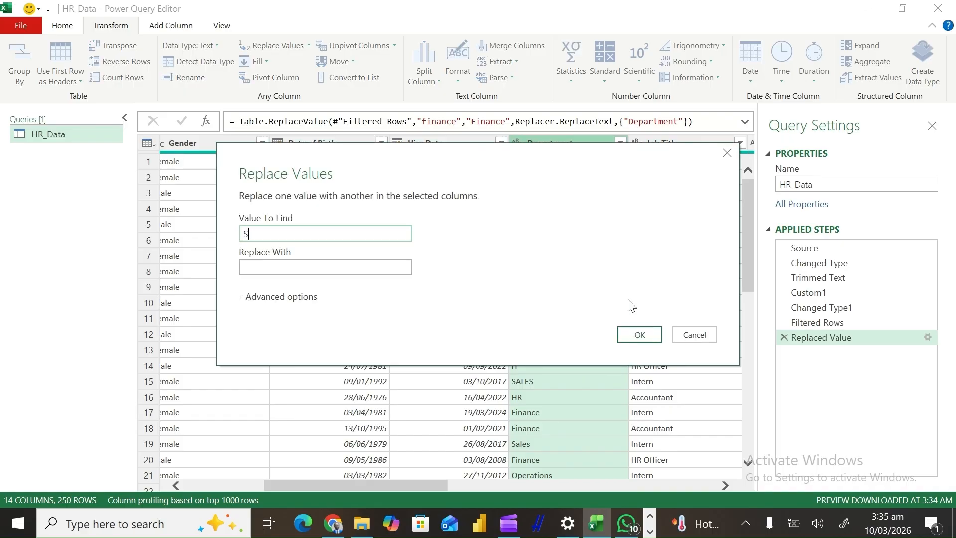
{"action": "type", "text": "ales"}
{"action": "left_click", "coordinate": [380, 269]}
{"action": "left_click", "coordinate": [359, 238]}
{"action": "key", "text": "BackSpace"}
{"action": "key", "text": "BackSpace"}
{"action": "key", "text": "BackSpace"}
{"action": "key", "text": "BackSpace"}
{"action": "key", "text": "BackSpace"}
{"action": "type", "text": "SALES"}
{"action": "left_click", "coordinate": [355, 264]}
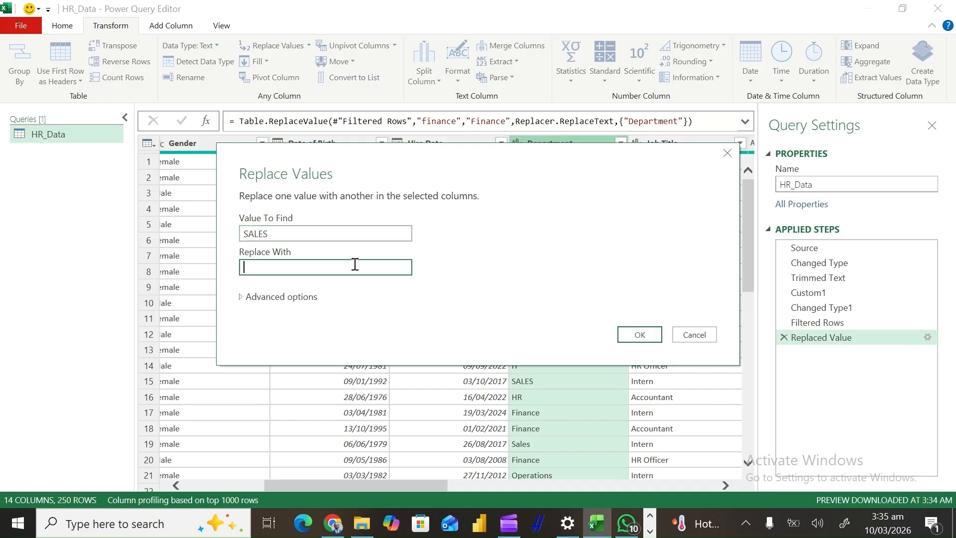
{"action": "type", "text": "s"}
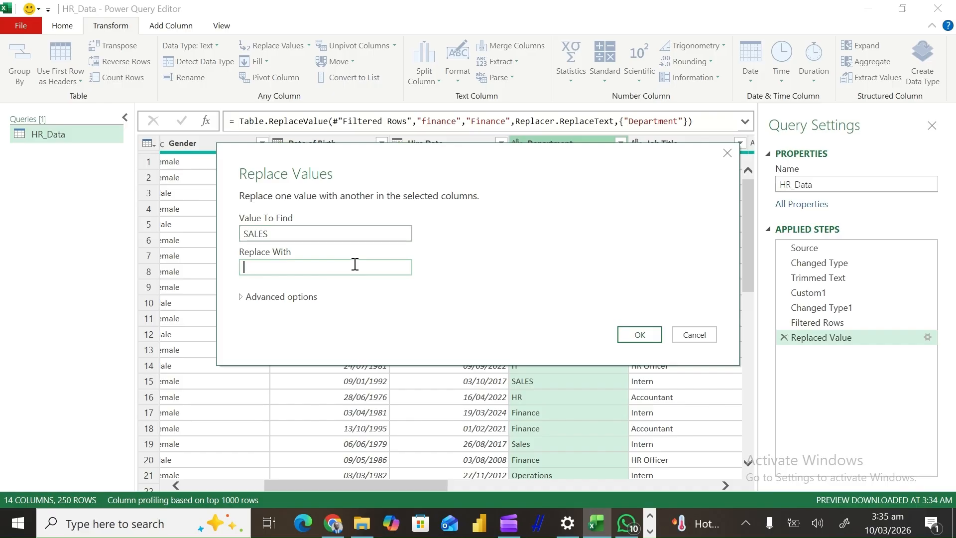
{"action": "key", "text": "BackSpace"}
{"action": "type", "text": "Sales"}
{"action": "left_click", "coordinate": [633, 342]}
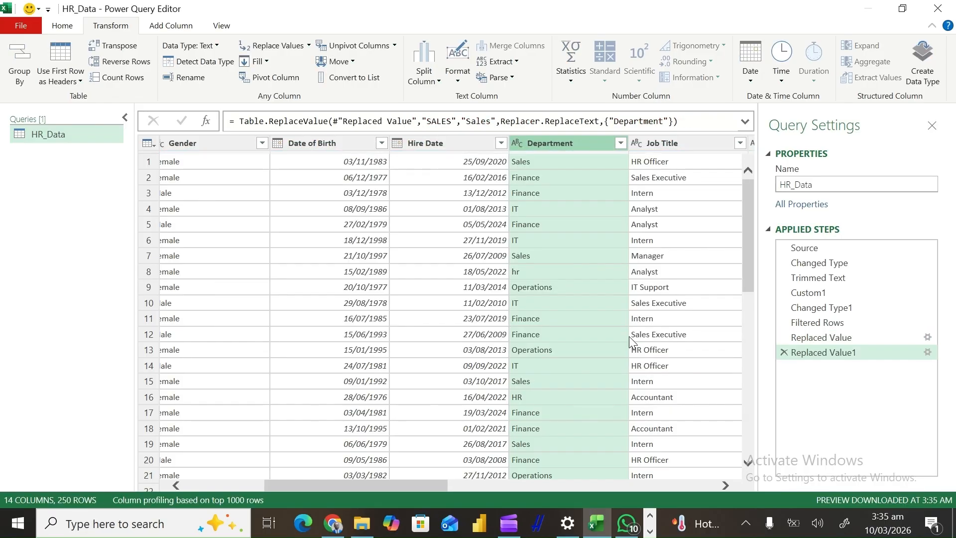
Replace the value "hr" with "HR" in the Department column
{"action": "right_click", "coordinate": [576, 145]}
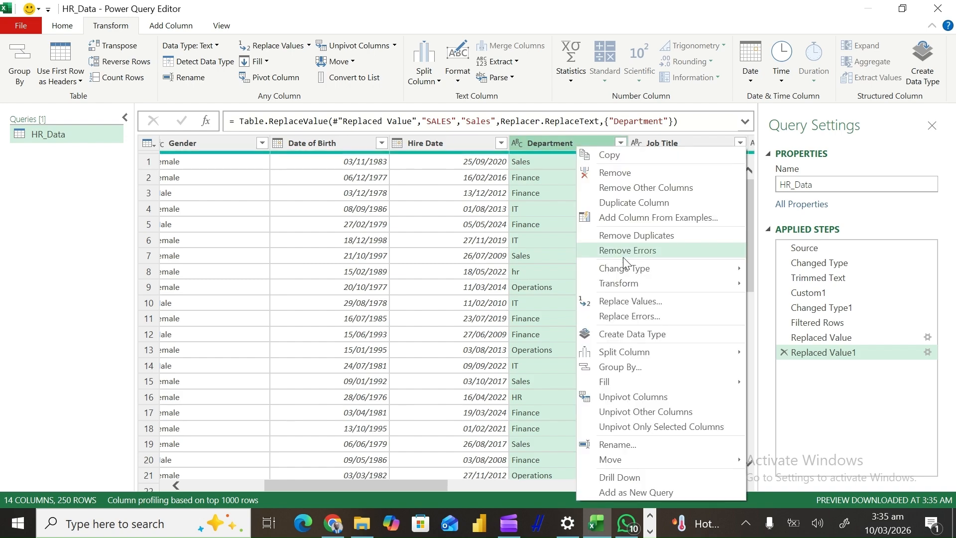
{"action": "mouse_move", "coordinate": [635, 282]}
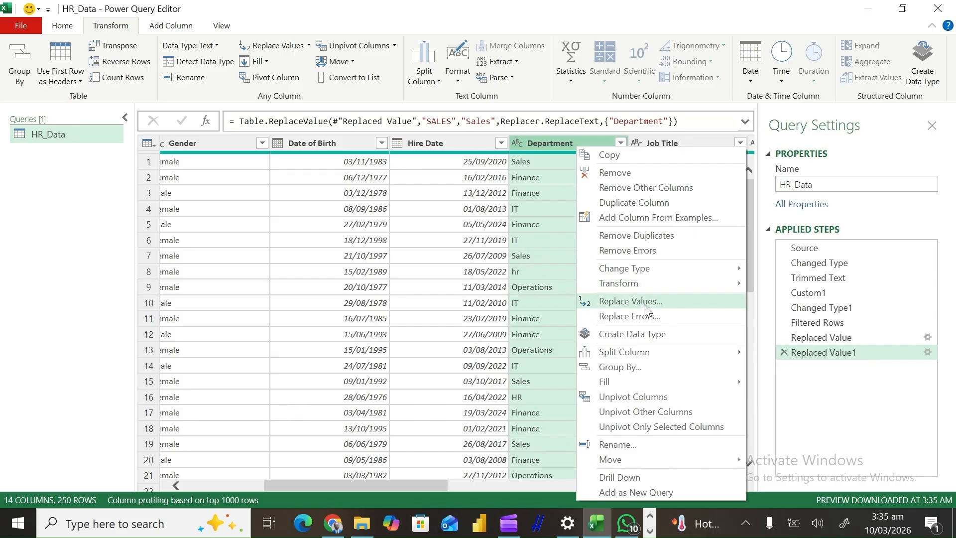
{"action": "left_click", "coordinate": [644, 302]}
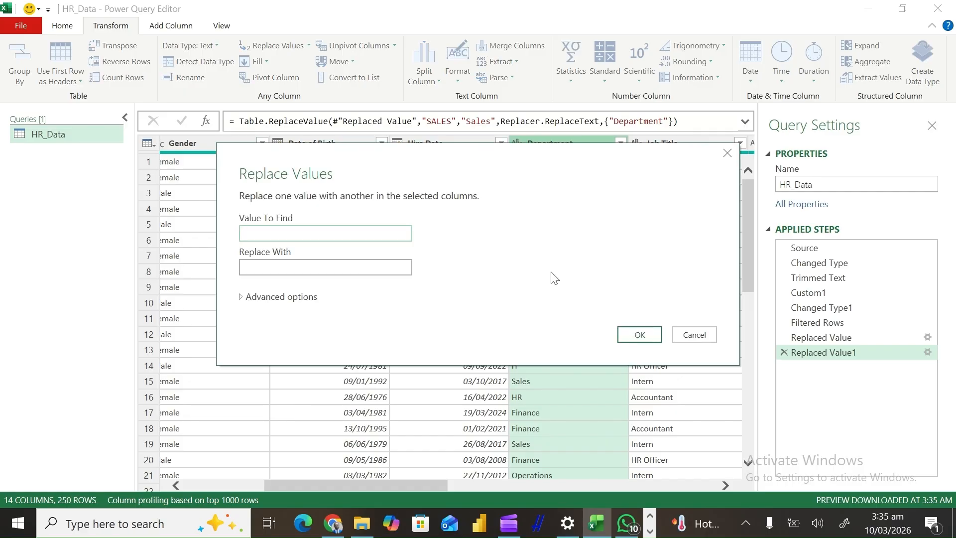
{"action": "type", "text": "hr"}
{"action": "left_click", "coordinate": [392, 268]}
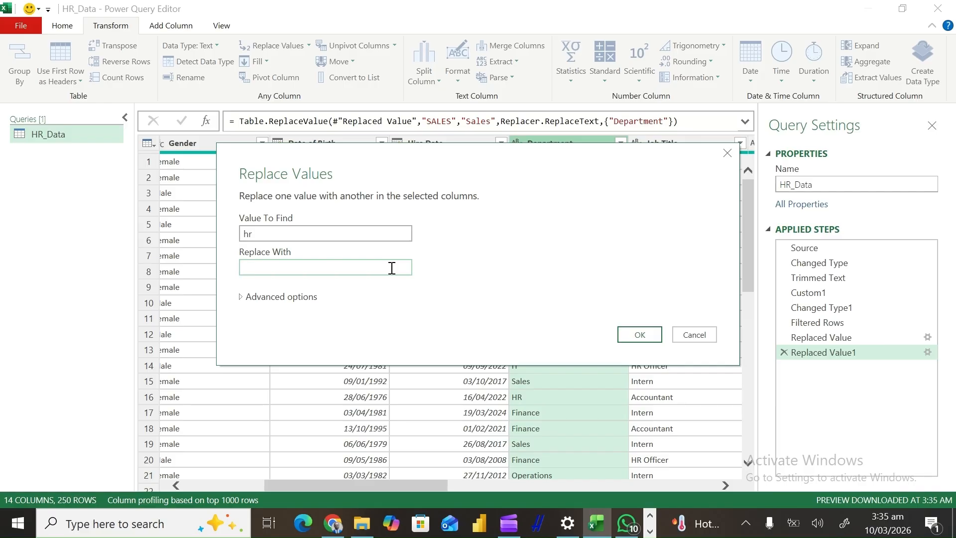
{"action": "type", "text": "HR"}
{"action": "left_click", "coordinate": [631, 338]}
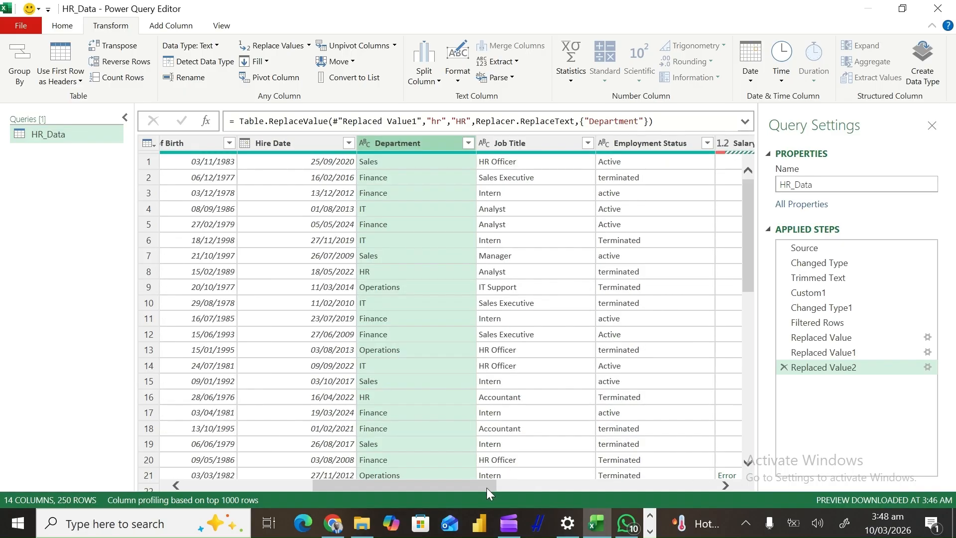
{"action": "left_click_drag", "start_coordinate": [486, 488], "coordinate": [537, 494]}
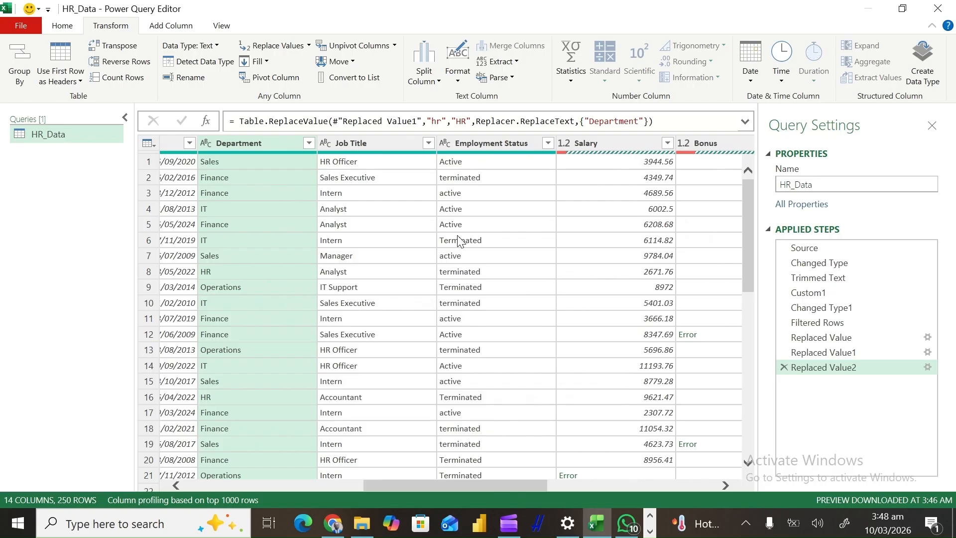
Check the Employment Status column's distinct values in its filter list and apply the filter with all values selected
{"action": "right_click", "coordinate": [477, 147]}
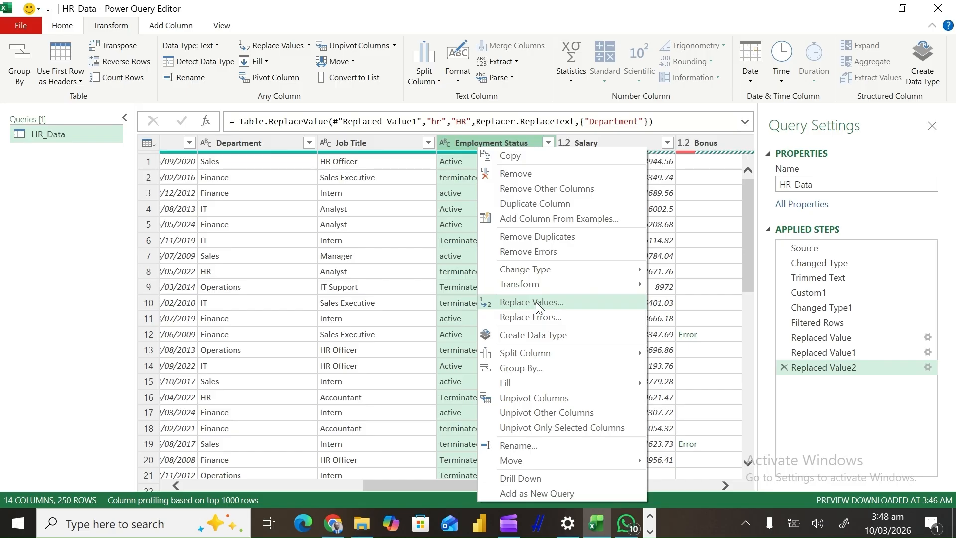
{"action": "left_click", "coordinate": [471, 141]}
{"action": "left_click", "coordinate": [547, 144]}
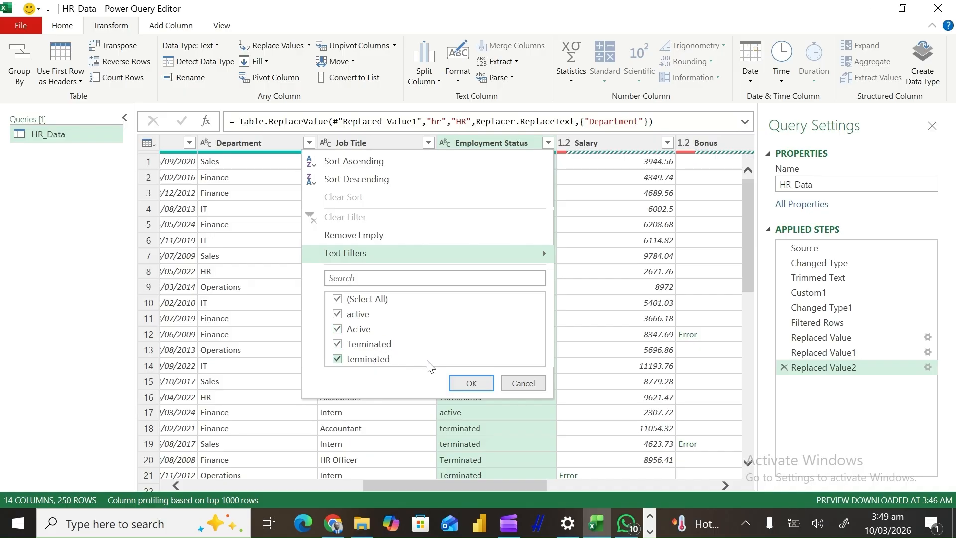
{"action": "left_click", "coordinate": [480, 386]}
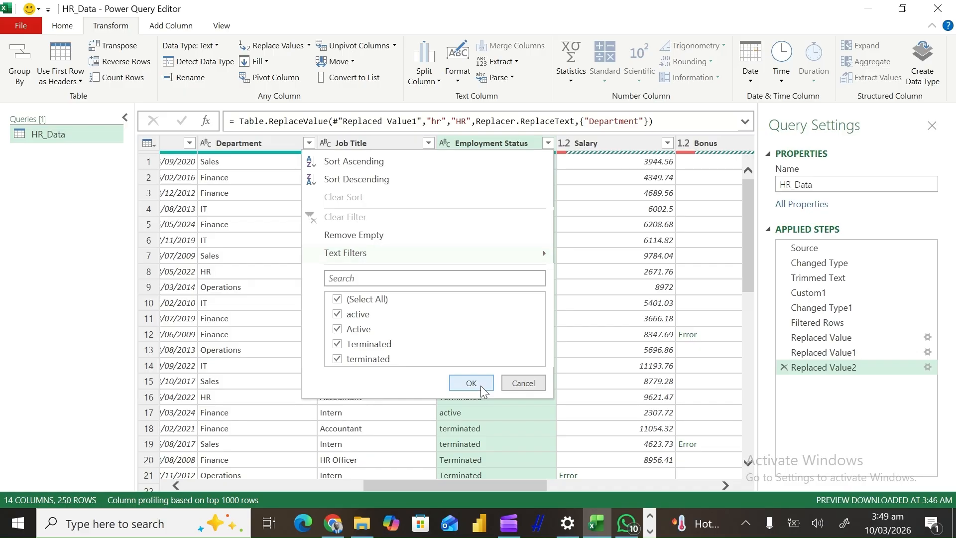
Replace the value "active" with "Active" in the Employment Status column
{"action": "right_click", "coordinate": [524, 148]}
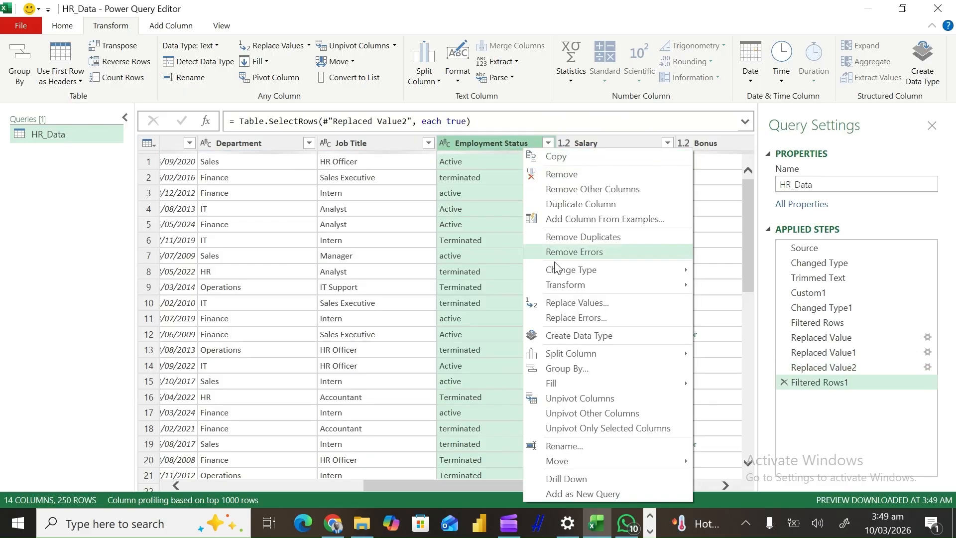
{"action": "left_click", "coordinate": [583, 299]}
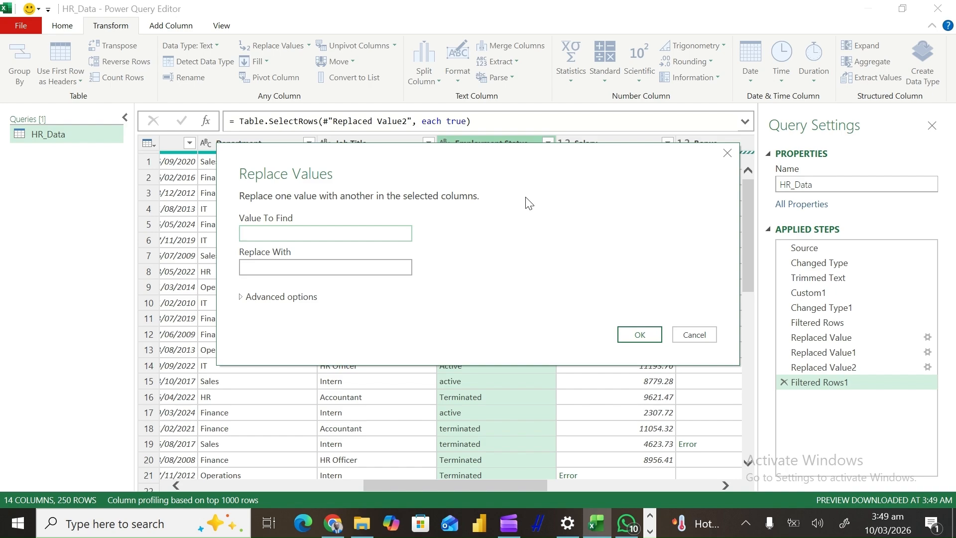
{"action": "type", "text": "A"}
{"action": "key", "text": "BackSpace"}
{"action": "type", "text": "active"}
{"action": "left_click", "coordinate": [392, 264]}
{"action": "type", "text": "A"}
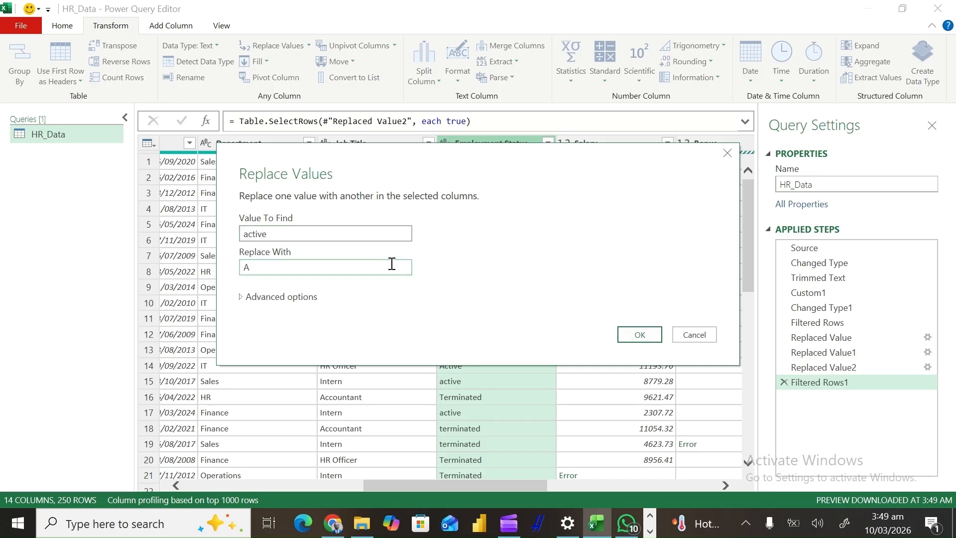
{"action": "type", "text": "ctive"}
{"action": "left_click", "coordinate": [638, 335]}
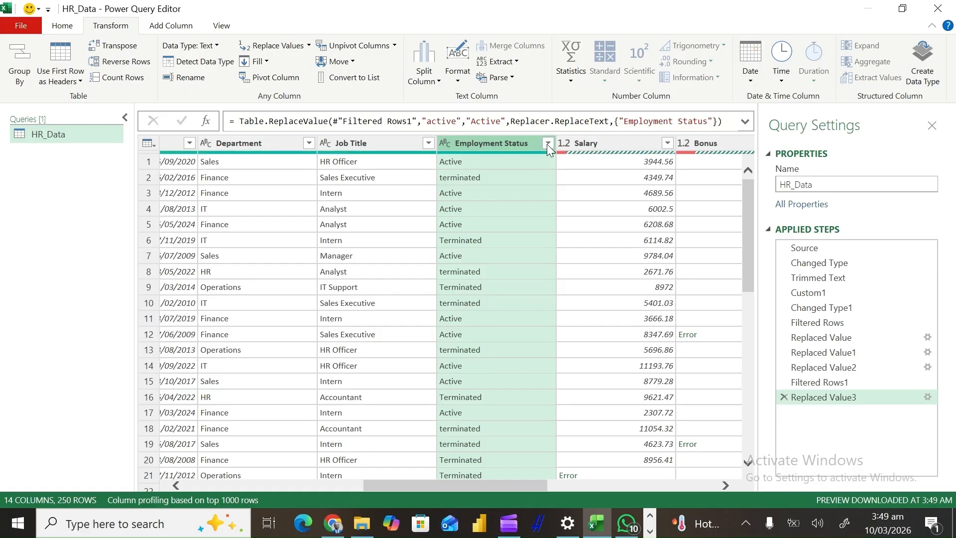
{"action": "right_click", "coordinate": [537, 164]}
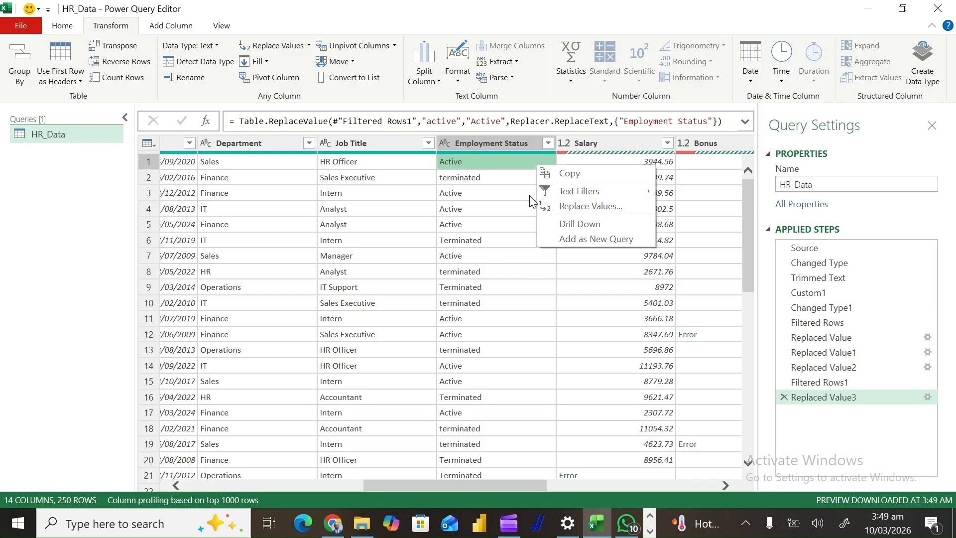
{"action": "left_click", "coordinate": [566, 206]}
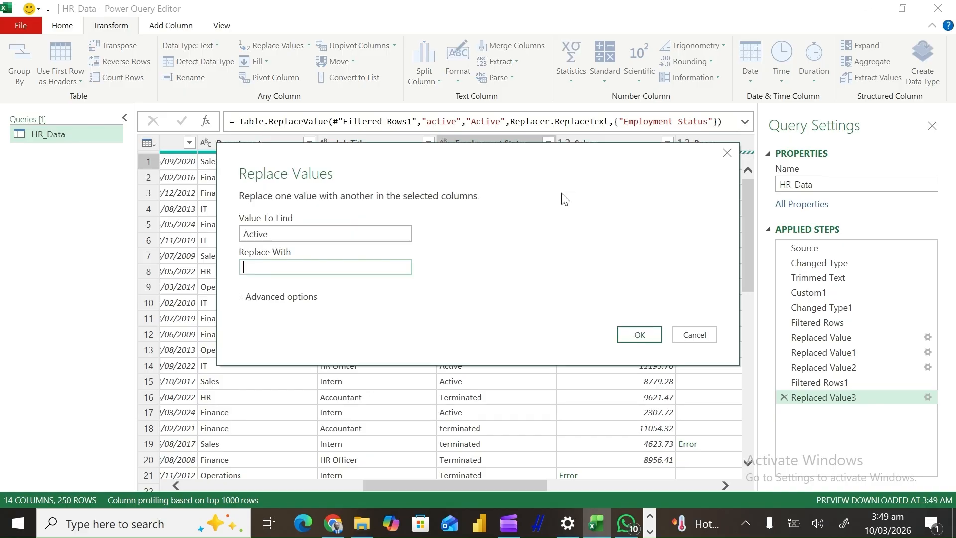
{"action": "left_click", "coordinate": [688, 338]}
Replace the value "terminated" with "Terminated" in the Employment Status column and check the column's distinct values
{"action": "left_click", "coordinate": [518, 152]}
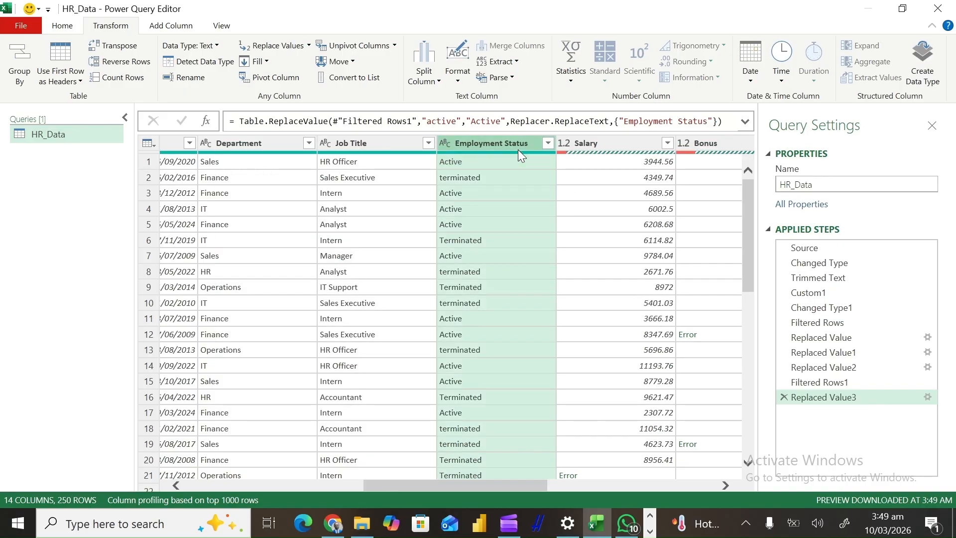
{"action": "right_click", "coordinate": [518, 152]}
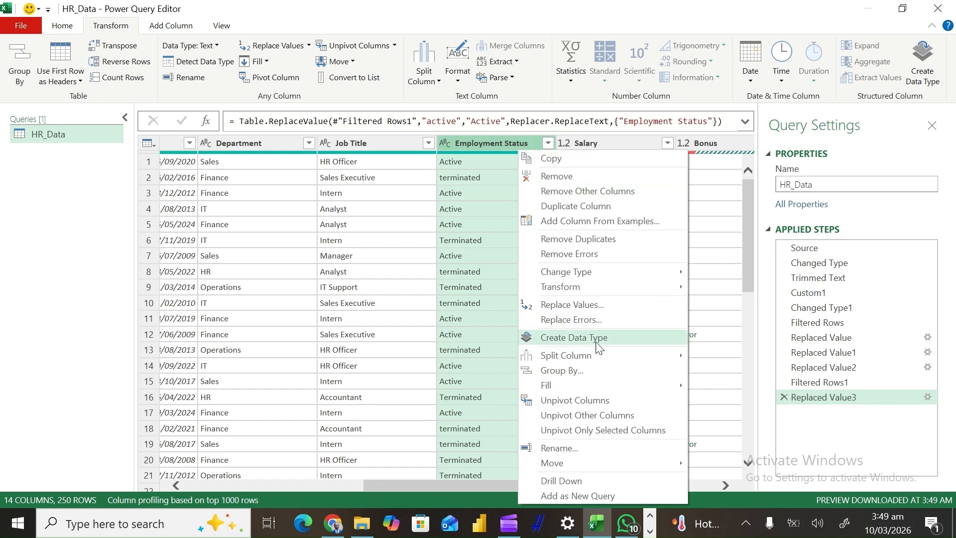
{"action": "left_click", "coordinate": [601, 309]}
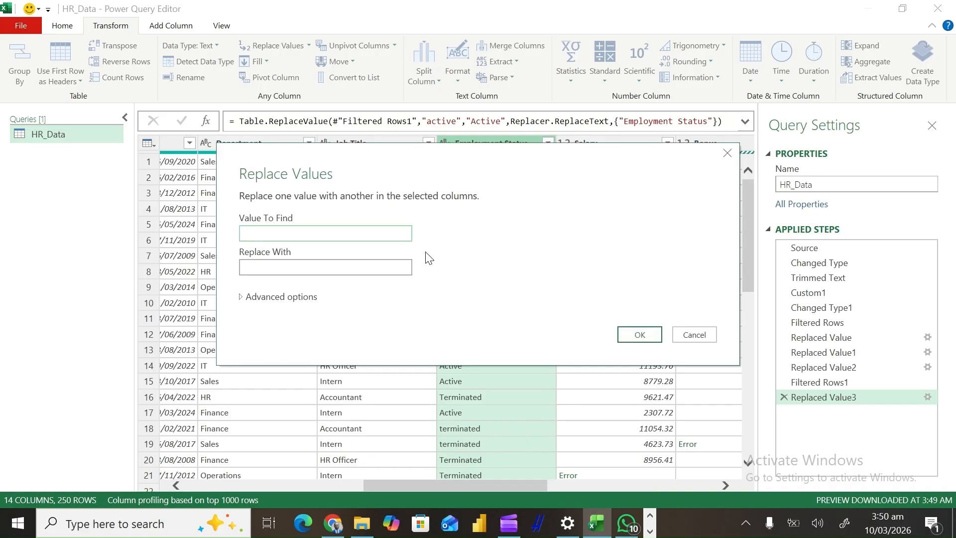
{"action": "type", "text": "termina"}
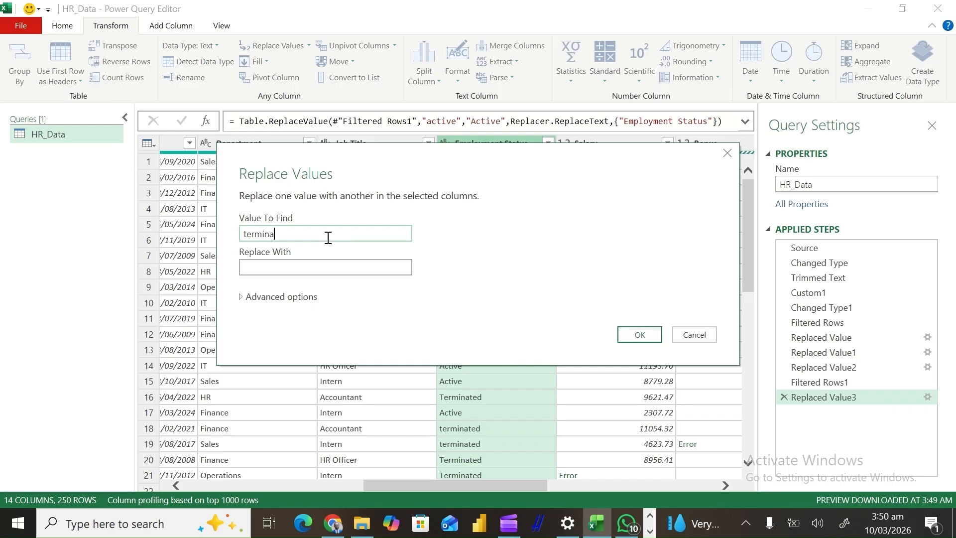
{"action": "type", "text": "ted"}
{"action": "left_click", "coordinate": [325, 266]}
{"action": "type", "text": "T"}
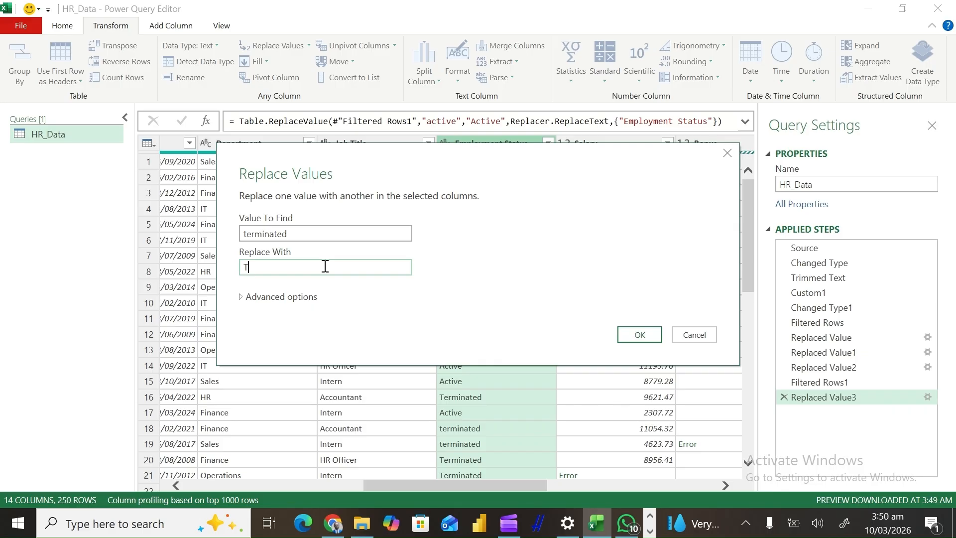
{"action": "type", "text": "erminated"}
{"action": "left_click", "coordinate": [626, 336]}
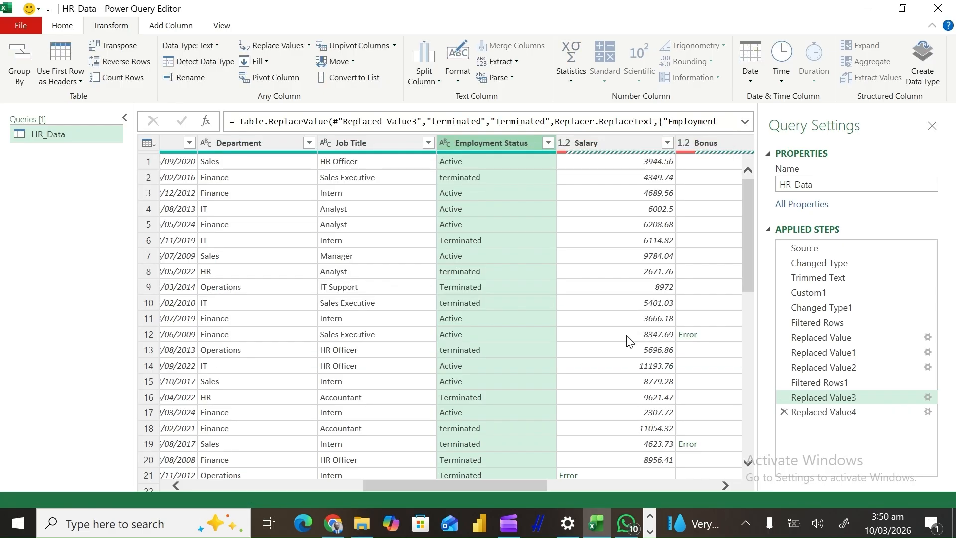
{"action": "left_click", "coordinate": [548, 144]}
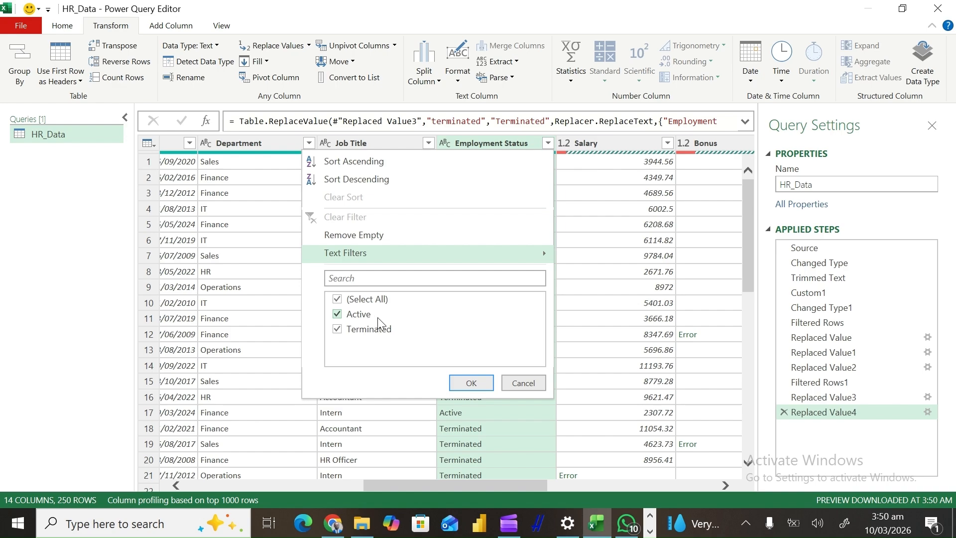
{"action": "left_click", "coordinate": [518, 384]}
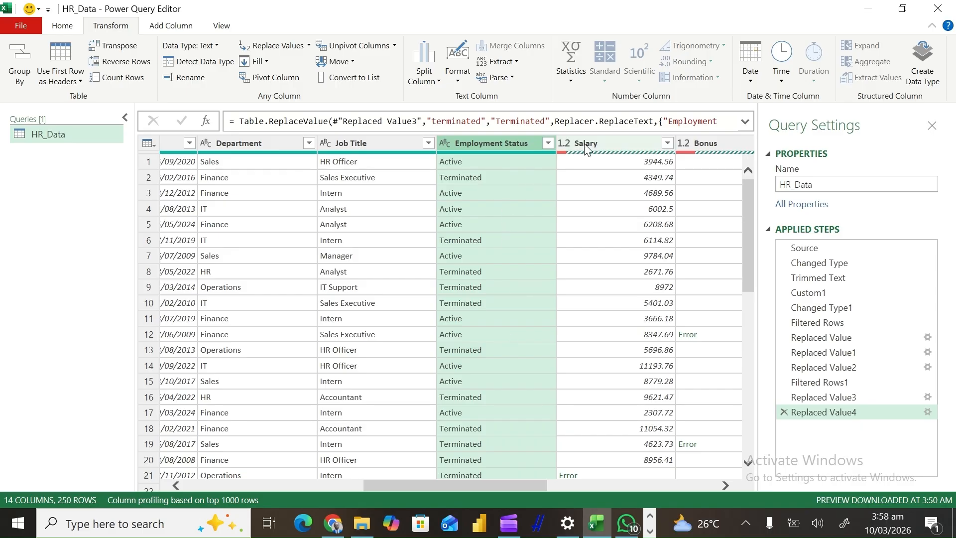
Remove the rows that contain errors in the Salary column
{"action": "left_click", "coordinate": [584, 145]}
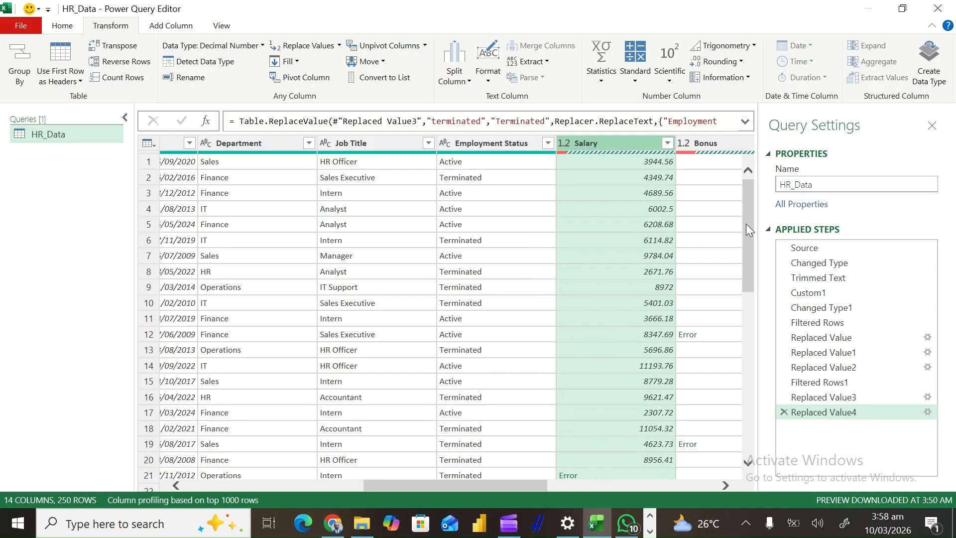
{"action": "left_click_drag", "start_coordinate": [746, 223], "coordinate": [750, 203]}
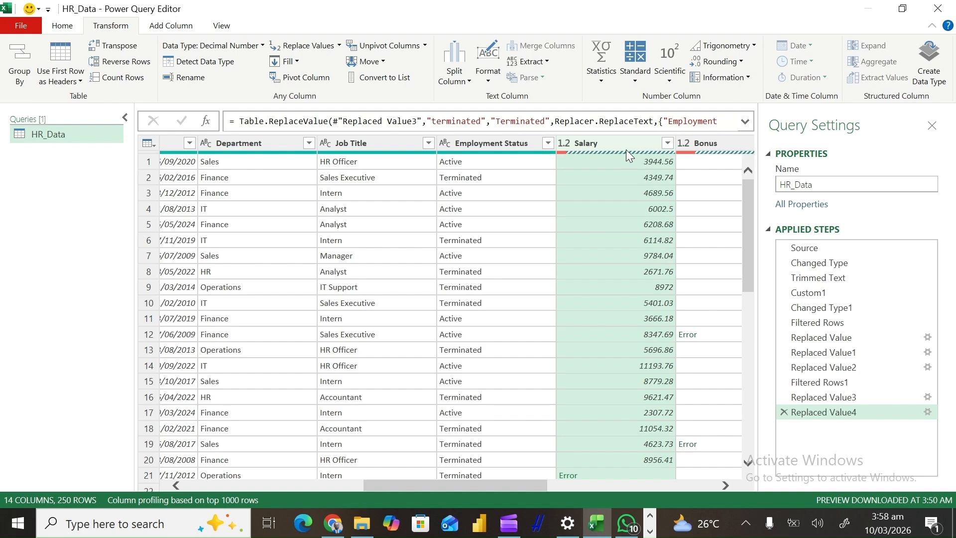
{"action": "left_click", "coordinate": [553, 122]}
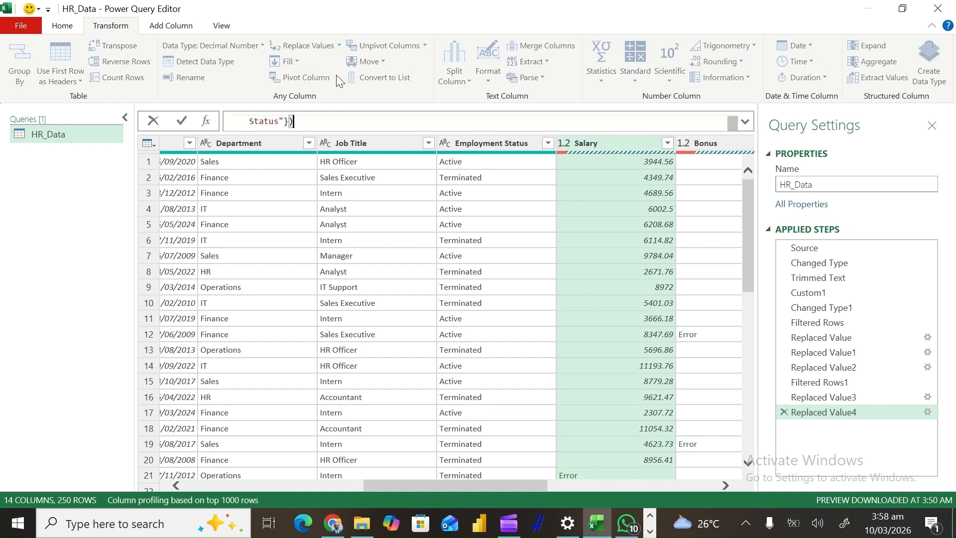
{"action": "left_click", "coordinate": [62, 26]}
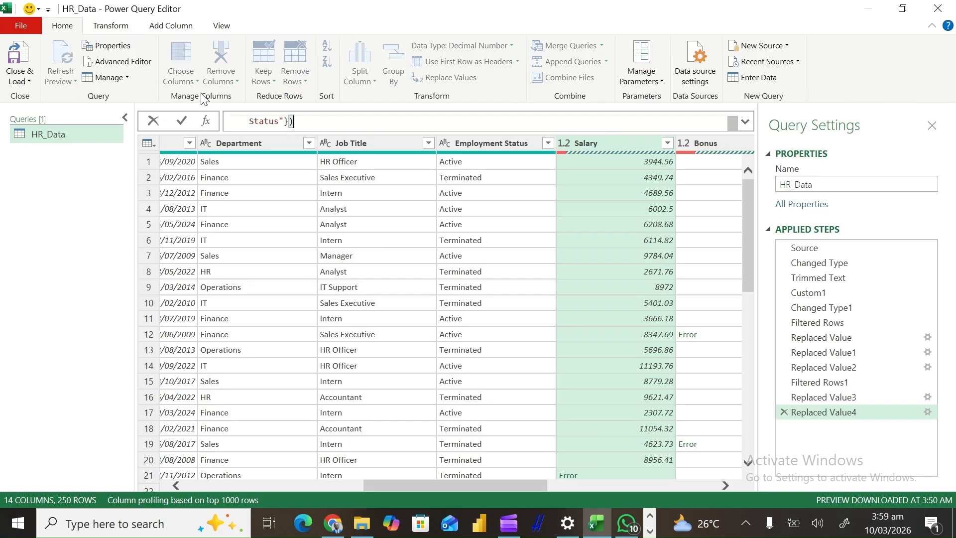
{"action": "key", "text": "Return"}
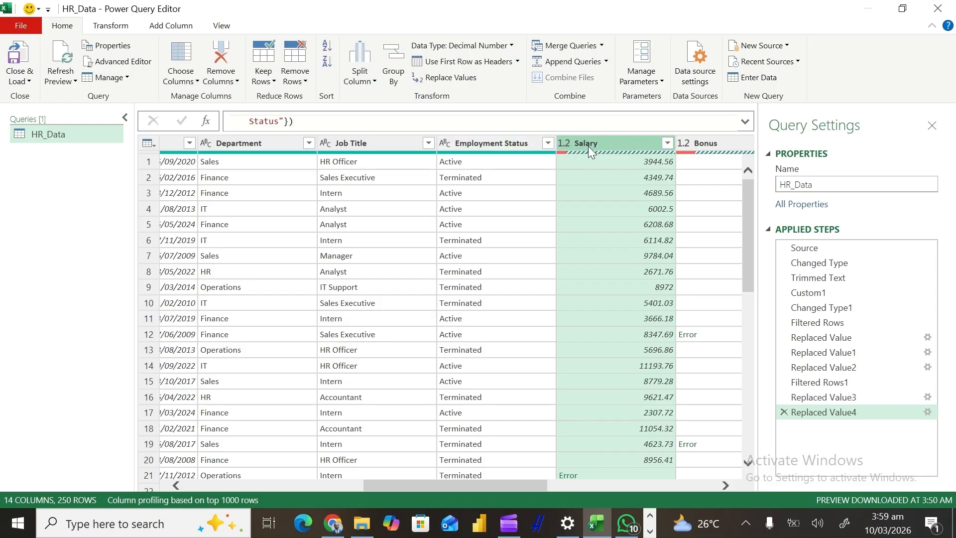
{"action": "left_click", "coordinate": [305, 82]}
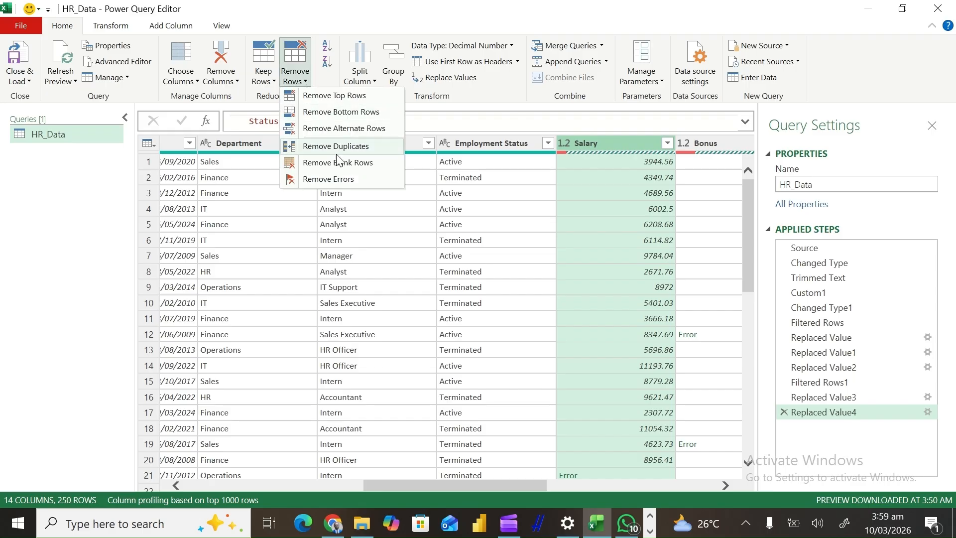
{"action": "left_click", "coordinate": [340, 178]}
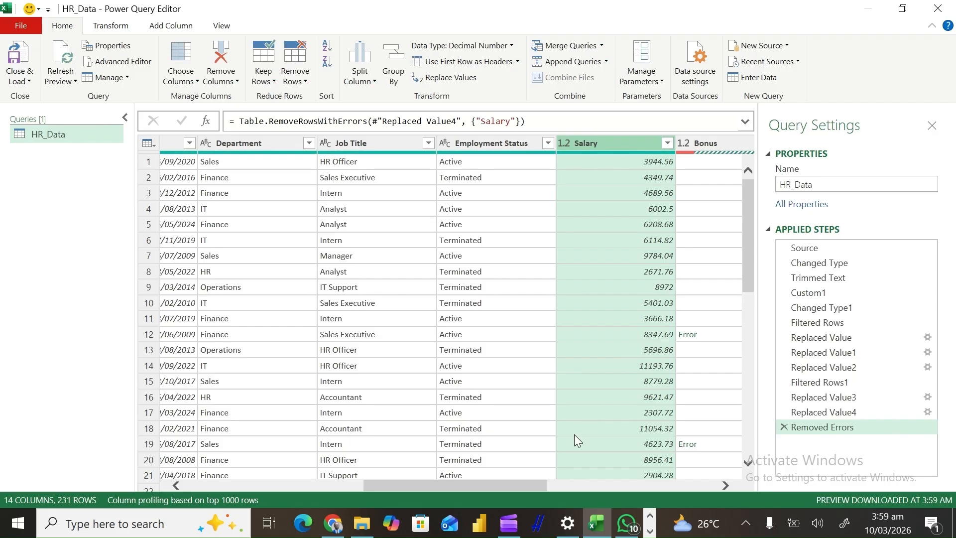
Remove the rows that contain errors in the Bonus column
{"action": "left_click_drag", "start_coordinate": [513, 490], "coordinate": [571, 488]}
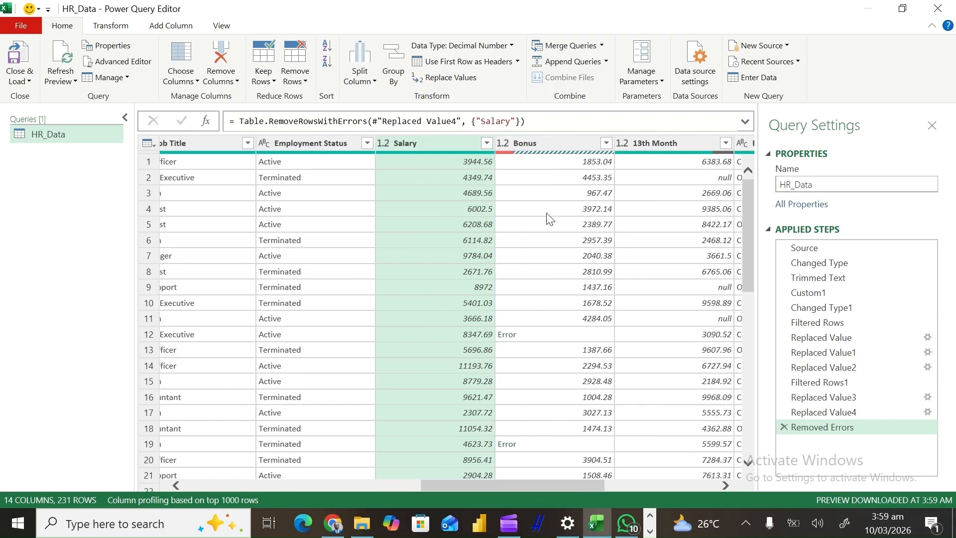
{"action": "left_click", "coordinate": [550, 145]}
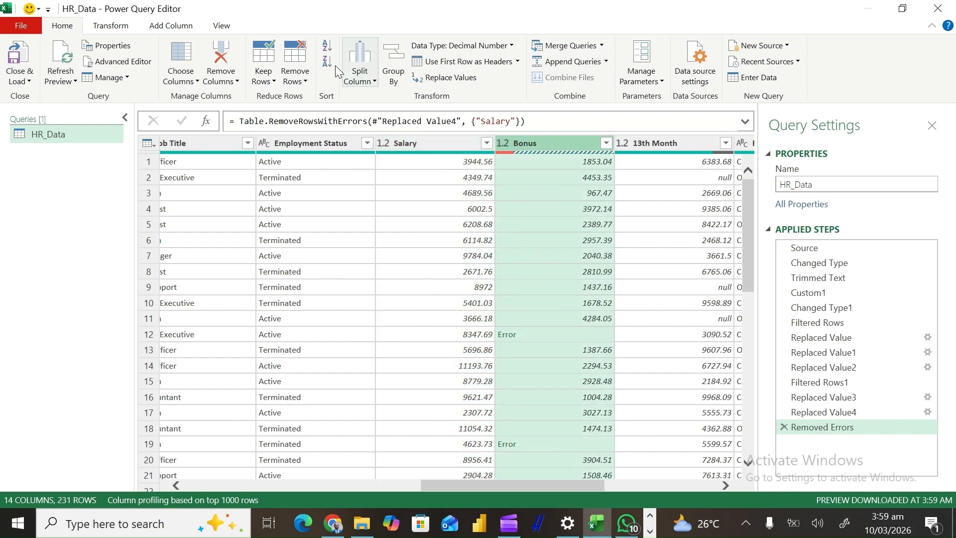
{"action": "left_click", "coordinate": [305, 81]}
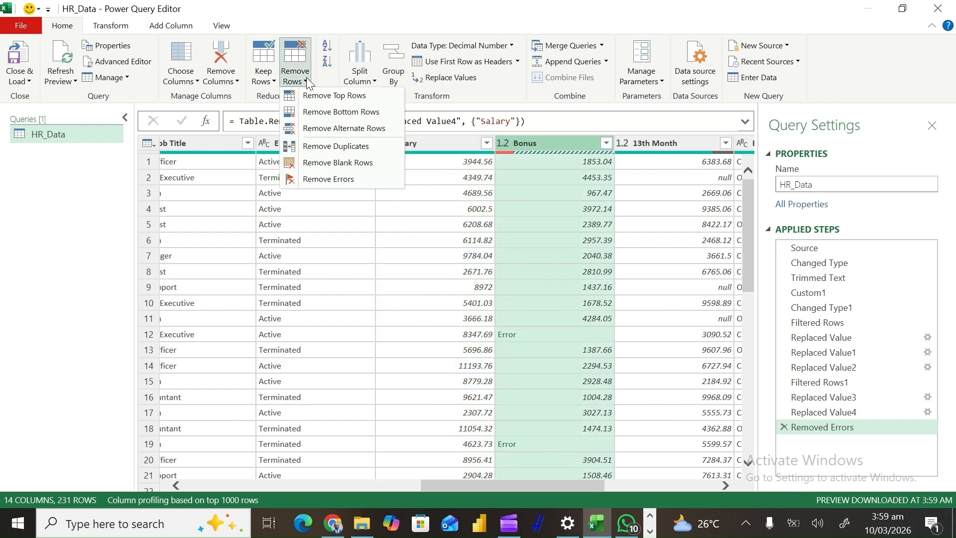
{"action": "left_click", "coordinate": [333, 179]}
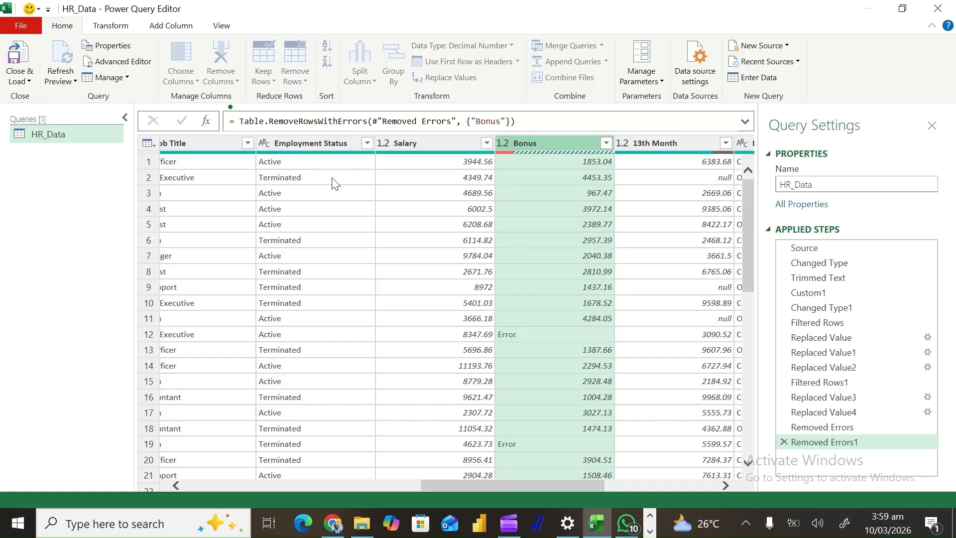
Try to remove the rows that contain errors in the 13th Month column
{"action": "left_click", "coordinate": [654, 142]}
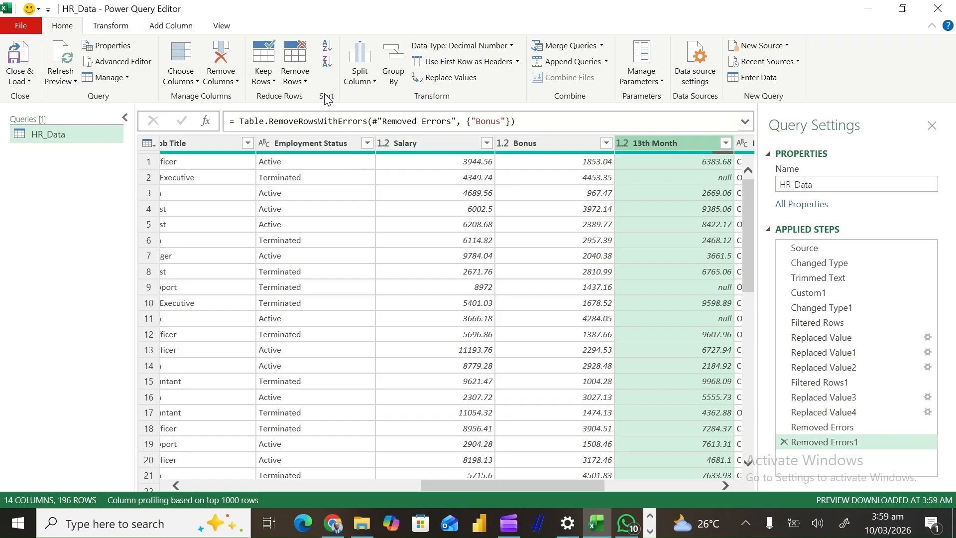
{"action": "left_click", "coordinate": [305, 82]}
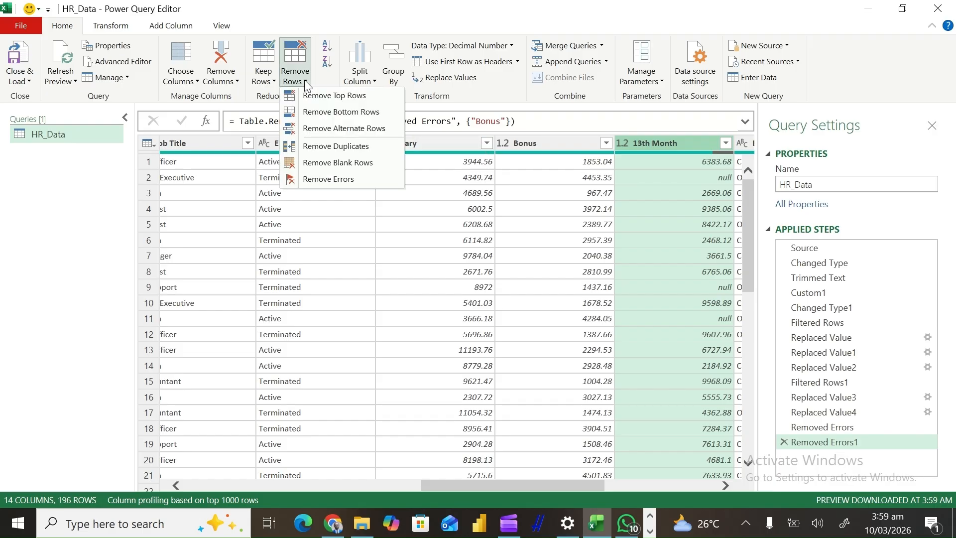
{"action": "left_click", "coordinate": [355, 179]}
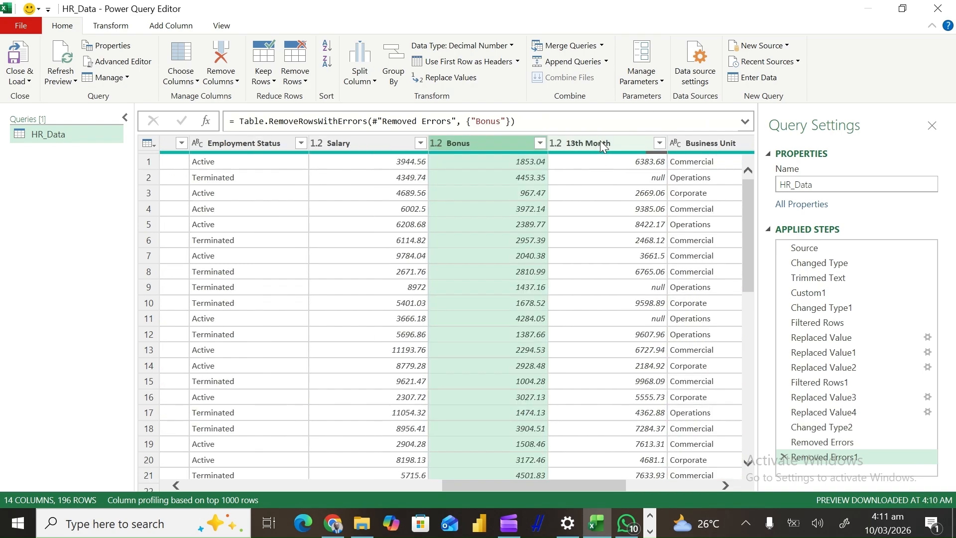
Replace the null values in the 13th Month column with 0
{"action": "left_click", "coordinate": [600, 141]}
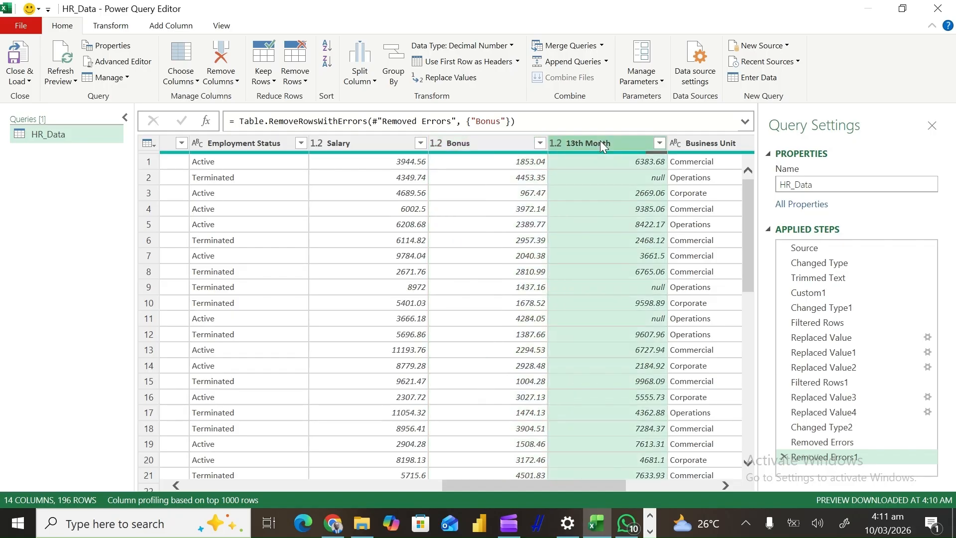
{"action": "right_click", "coordinate": [603, 145]}
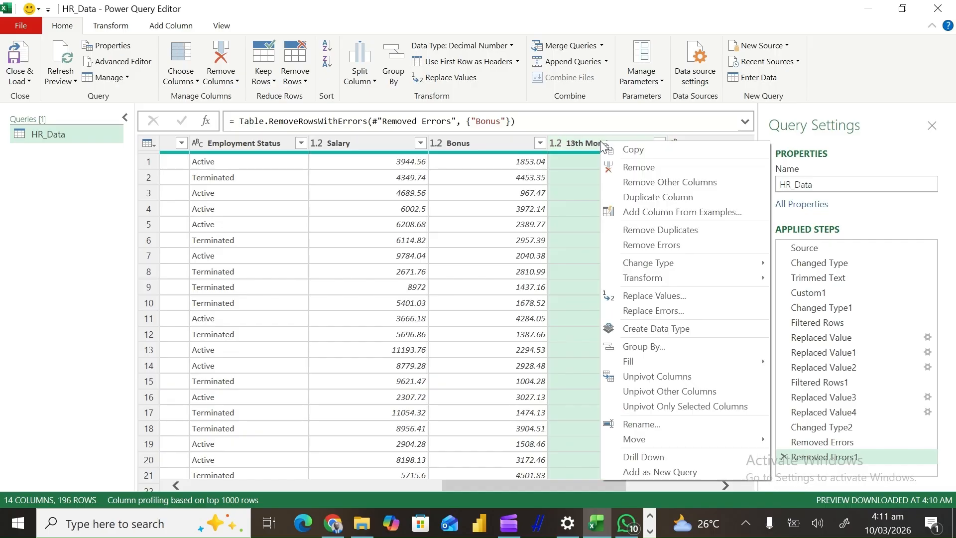
{"action": "left_click", "coordinate": [653, 296]}
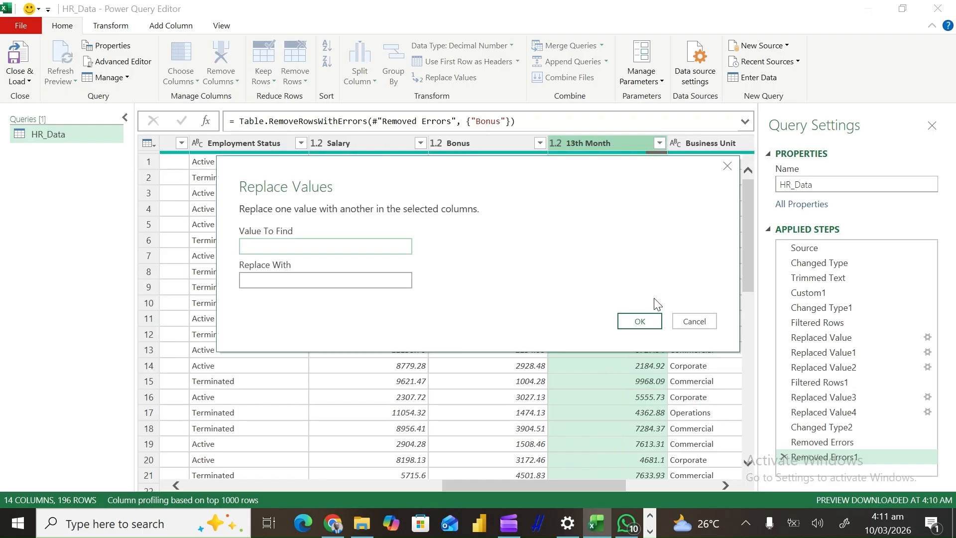
{"action": "type", "text": "0"}
{"action": "key", "text": "BackSpace"}
{"action": "type", "text": "N"}
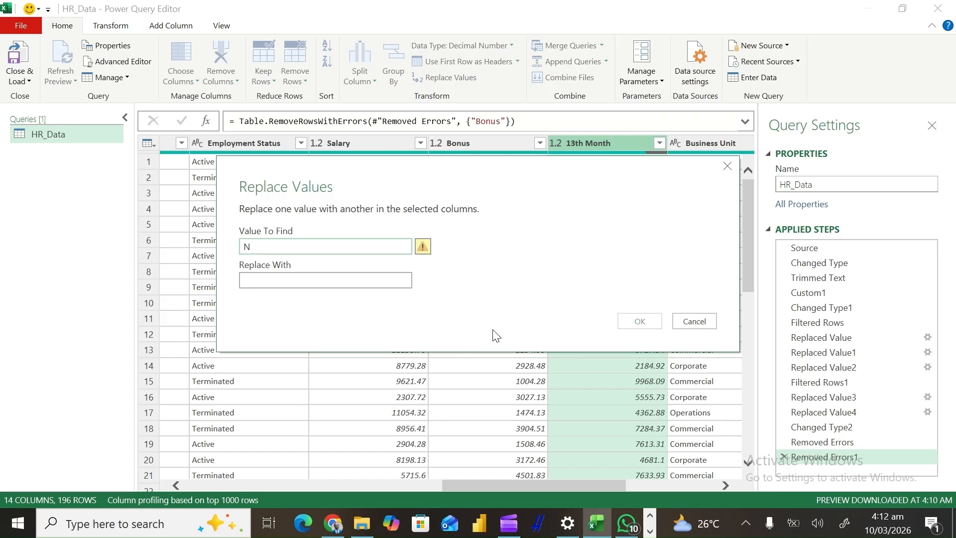
{"action": "key", "text": "BackSpace"}
{"action": "type", "text": "null"}
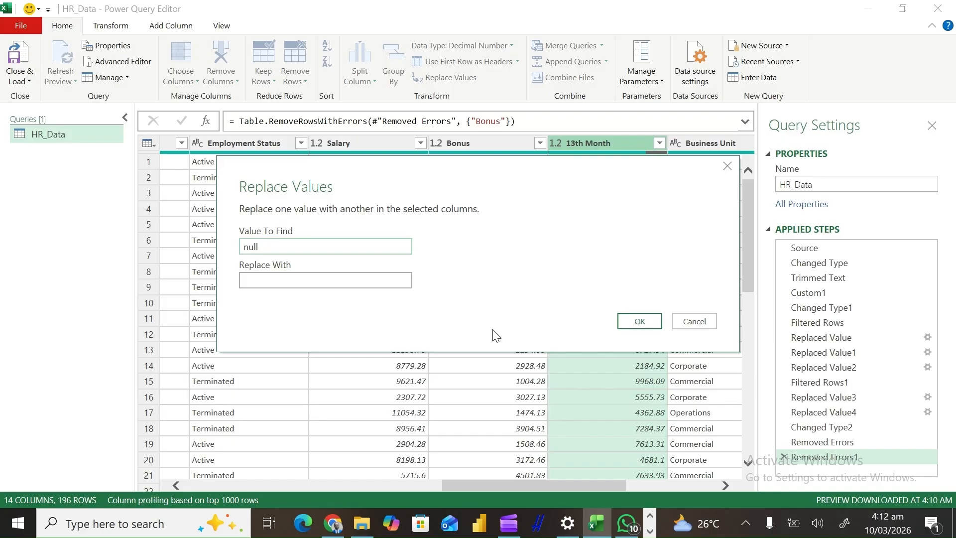
{"action": "left_click", "coordinate": [381, 279]}
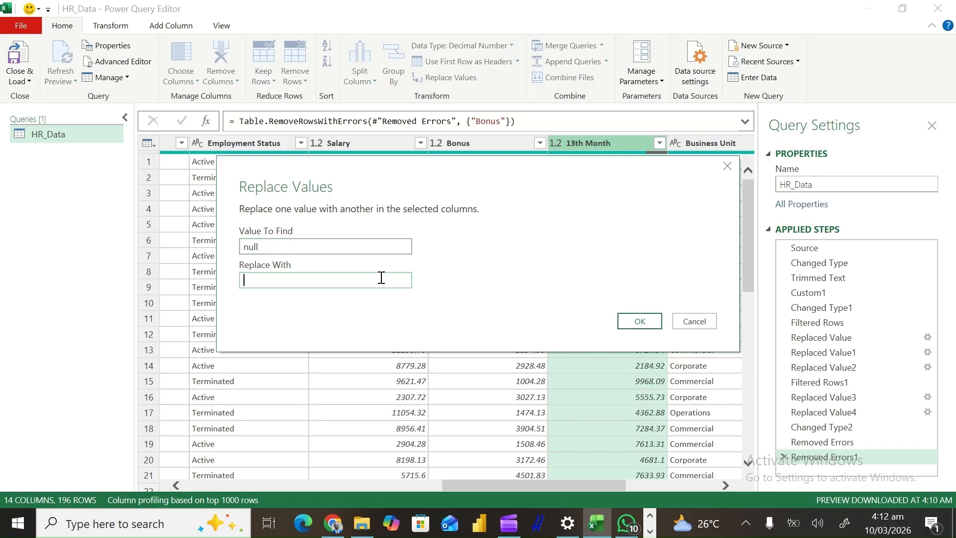
{"action": "type", "text": "0"}
{"action": "left_click", "coordinate": [640, 323]}
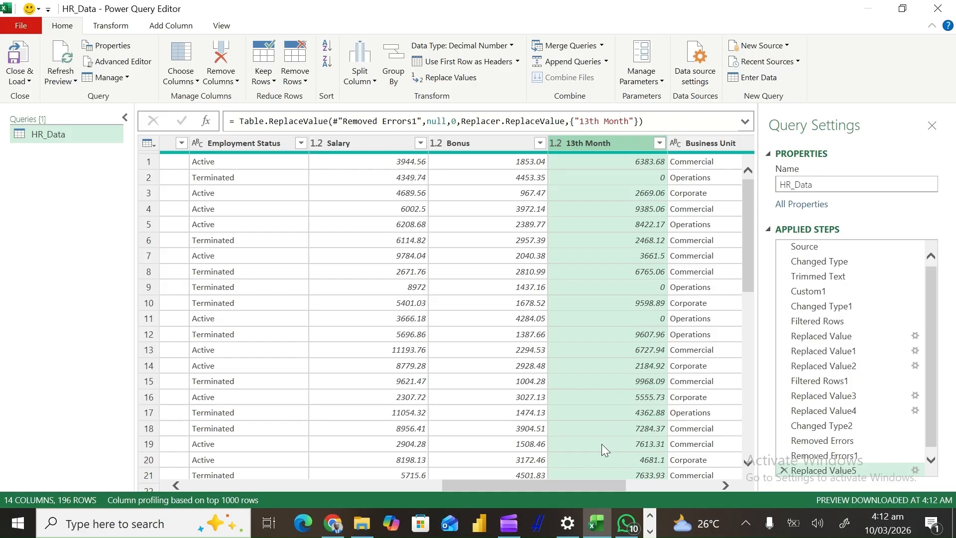
Replace the null values in the Manager column with "Not Assigned"
{"action": "left_click_drag", "start_coordinate": [601, 484], "coordinate": [626, 504]}
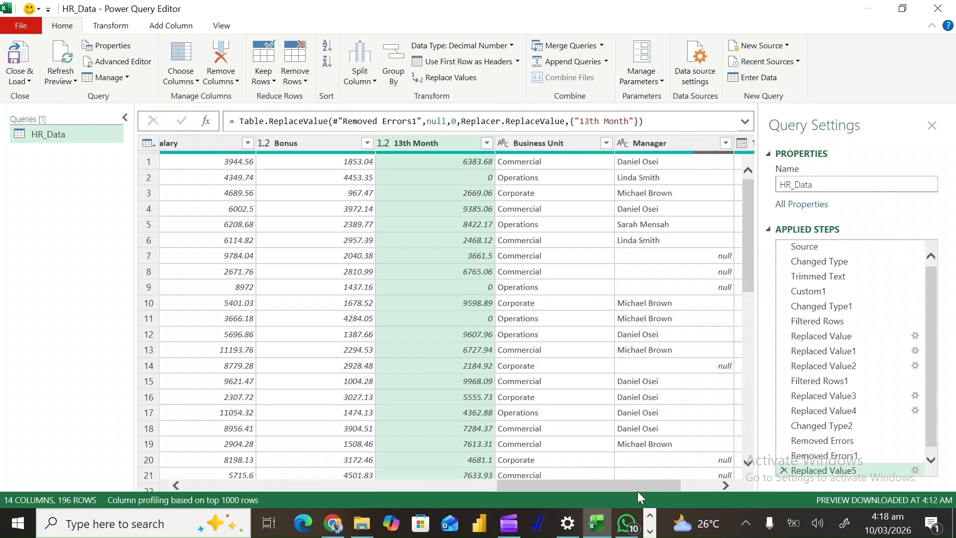
{"action": "left_click_drag", "start_coordinate": [638, 485], "coordinate": [665, 486]}
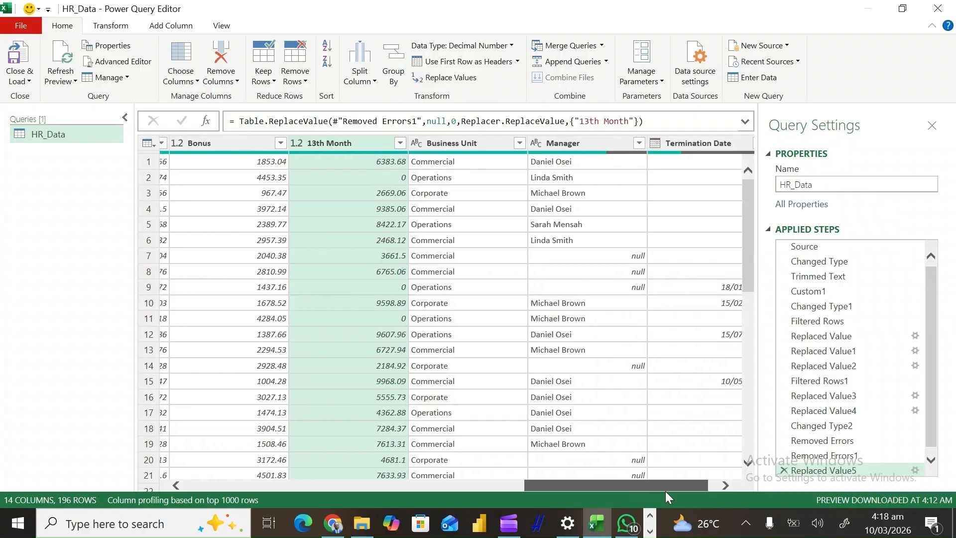
{"action": "left_click", "coordinate": [563, 144]}
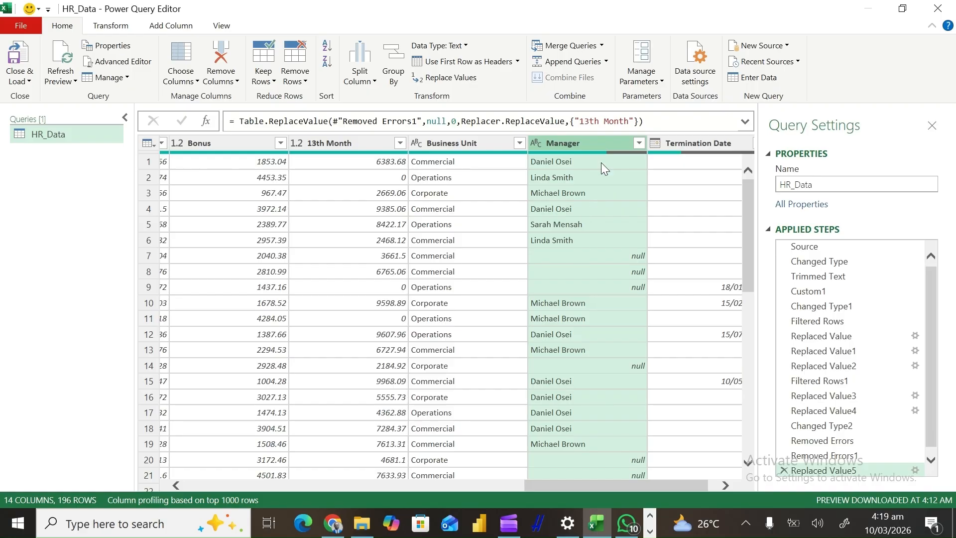
{"action": "right_click", "coordinate": [583, 142]}
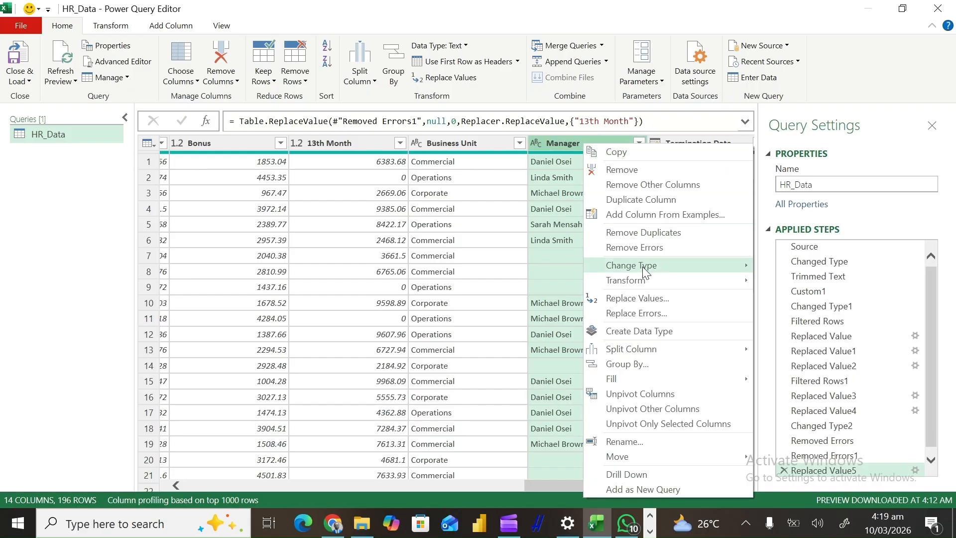
{"action": "left_click", "coordinate": [652, 297]}
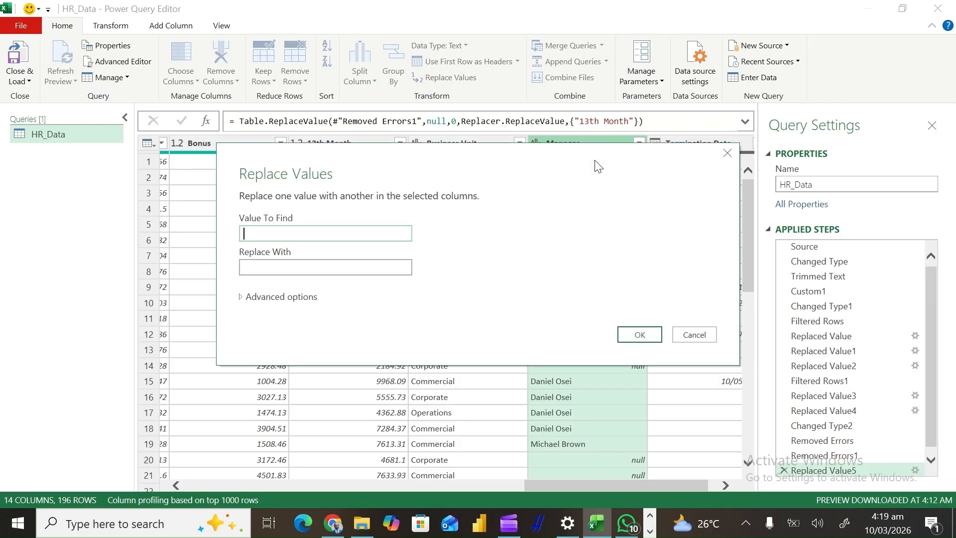
{"action": "type", "text": "N"}
{"action": "key", "text": "BackSpace"}
{"action": "type", "text": "null"}
{"action": "left_click", "coordinate": [378, 266]}
{"action": "type", "text": "No"}
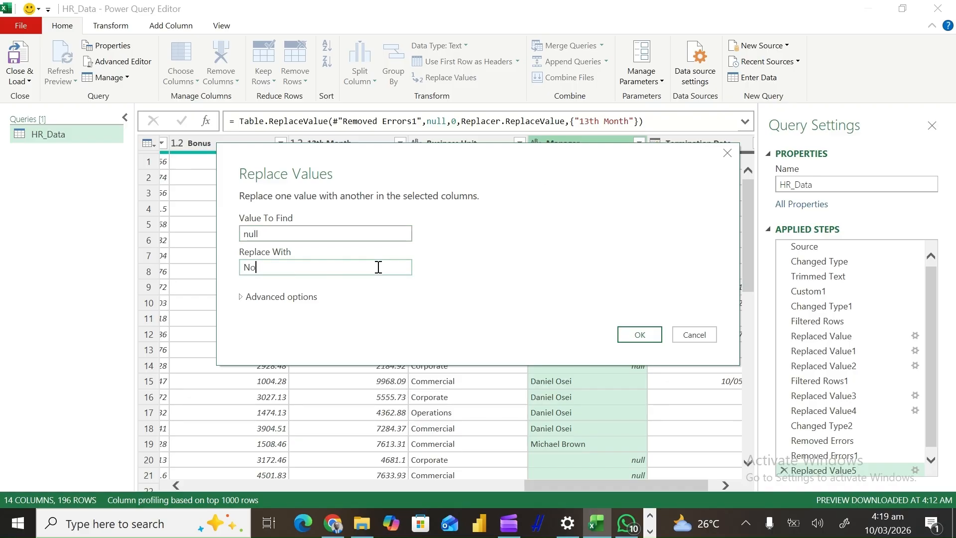
{"action": "type", "text": "t Assigned"}
{"action": "left_click", "coordinate": [629, 339]}
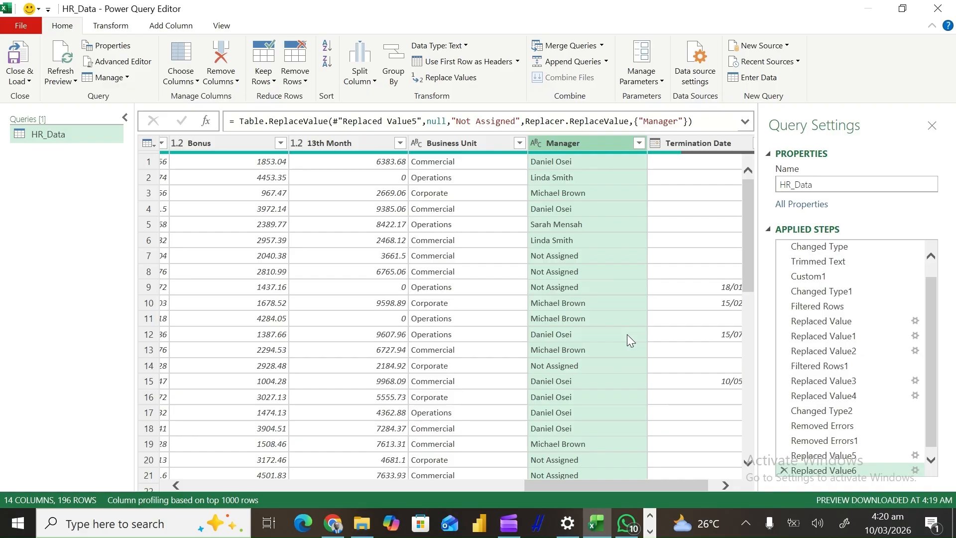
Close the query editor and load the cleaned HR_Data query into the Excel workbook
{"action": "left_click_drag", "start_coordinate": [607, 487], "coordinate": [701, 483]}
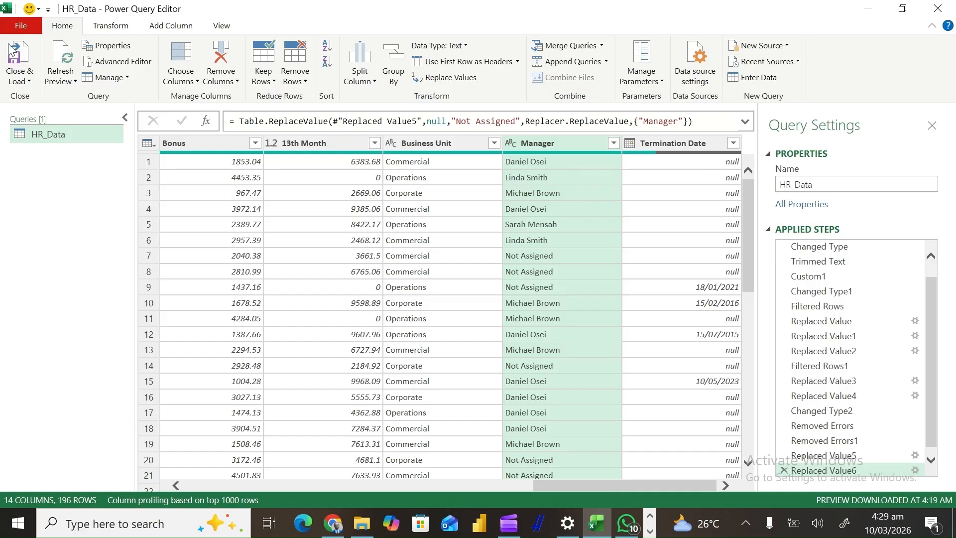
{"action": "left_click", "coordinate": [25, 82]}
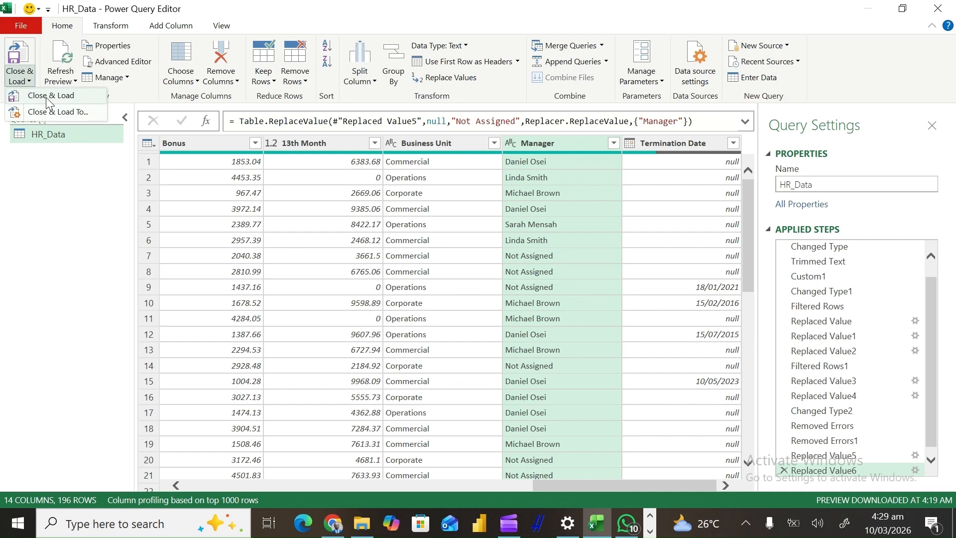
{"action": "left_click", "coordinate": [42, 98]}
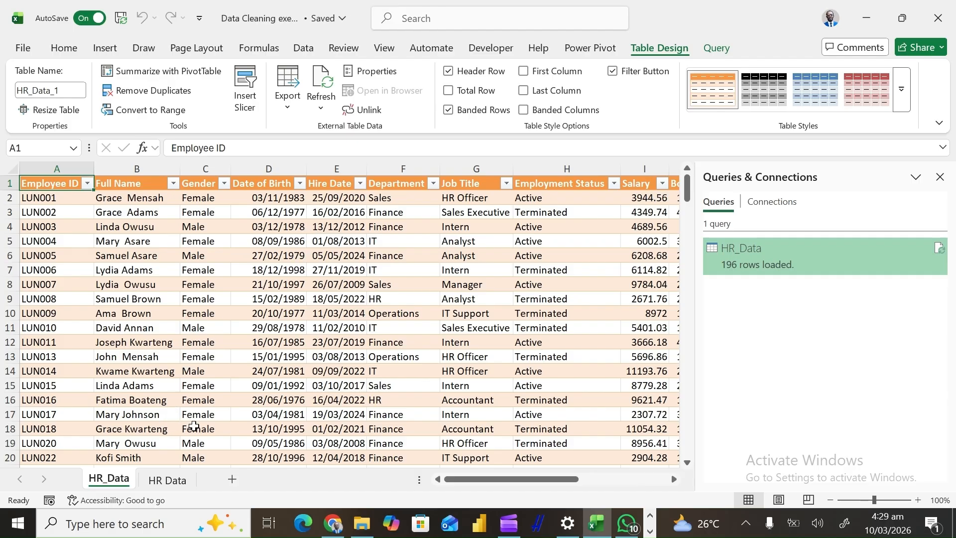
Compare the loaded HR_Data table with the original data on the HR Data sheet, returning to the HR_Data sheet
{"action": "left_click_drag", "start_coordinate": [489, 479], "coordinate": [404, 467]}
{"action": "left_click", "coordinate": [178, 482]}
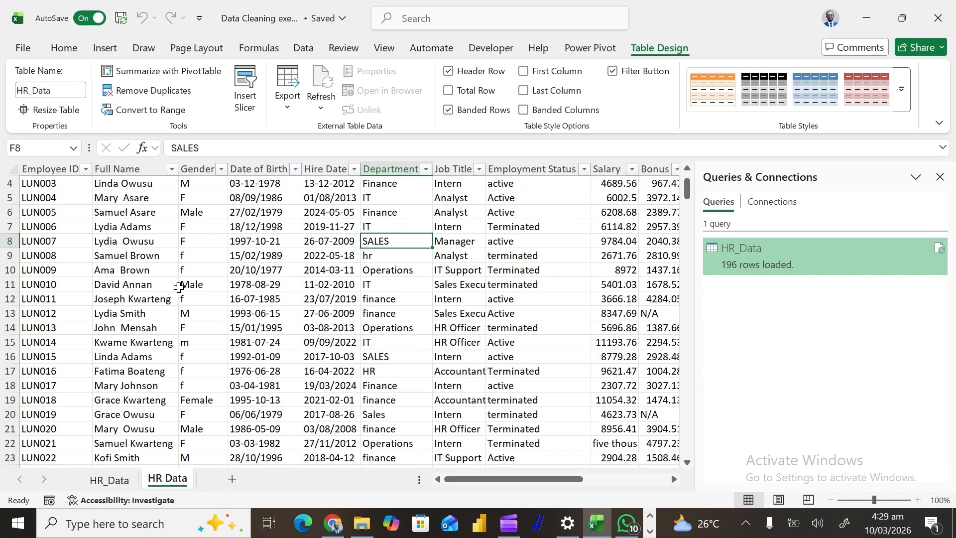
{"action": "scroll", "coordinate": [171, 268], "scroll_direction": "up", "scroll_amount": 1}
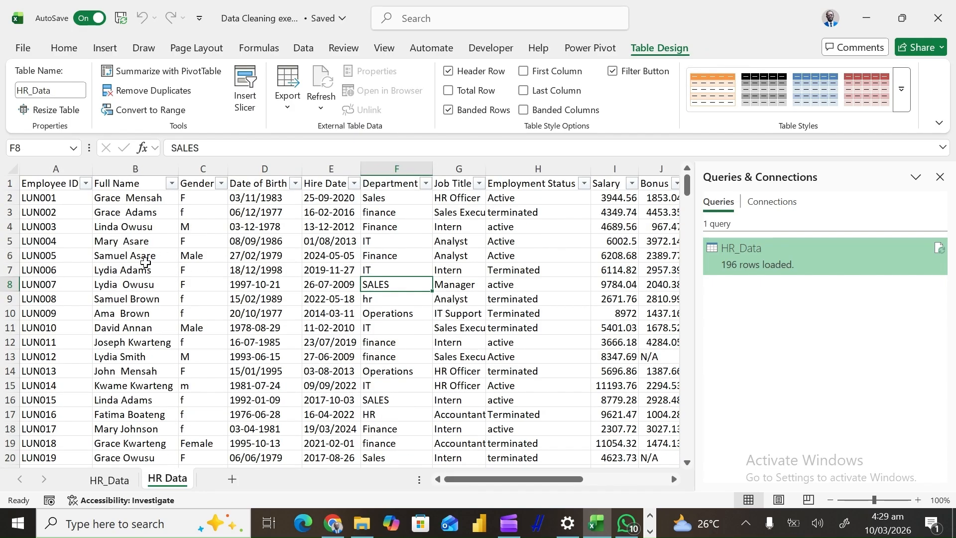
{"action": "left_click", "coordinate": [121, 483]}
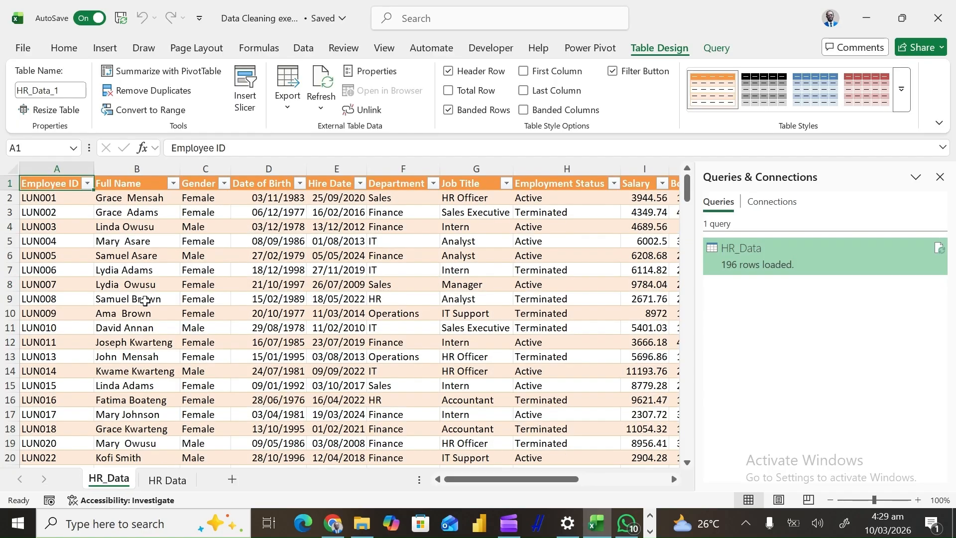